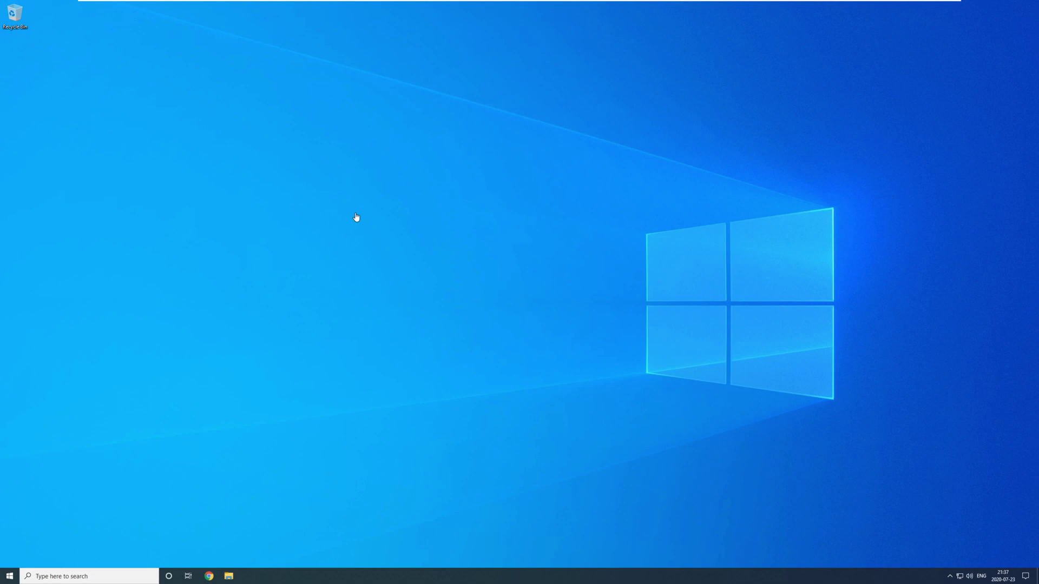
Step: Load the leyertech 'Create a FiveM Server Automatically' article in Chrome and scroll through it
key(Num_Lock)
click(208, 577)
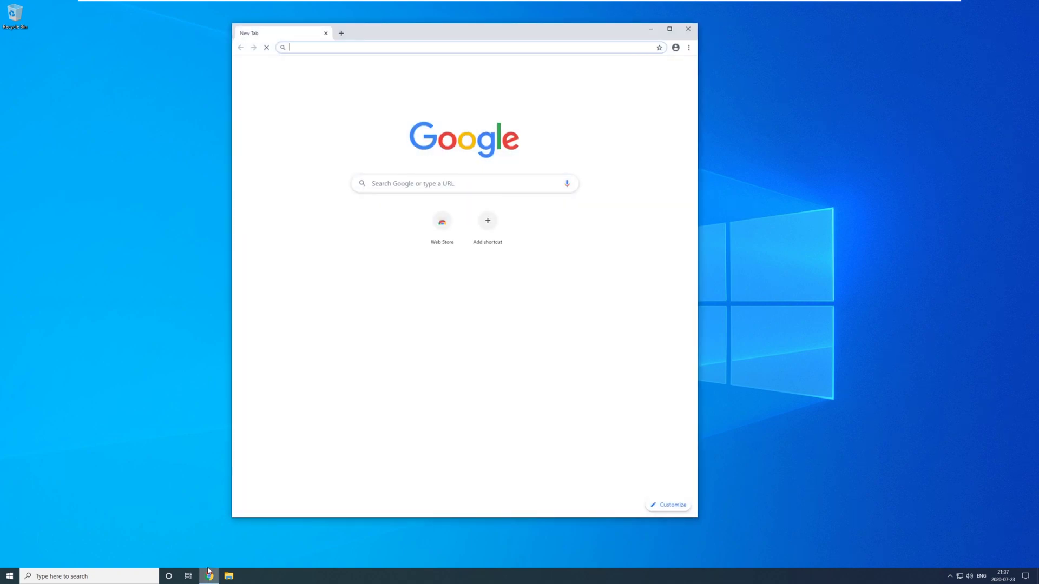
right_click(312, 47)
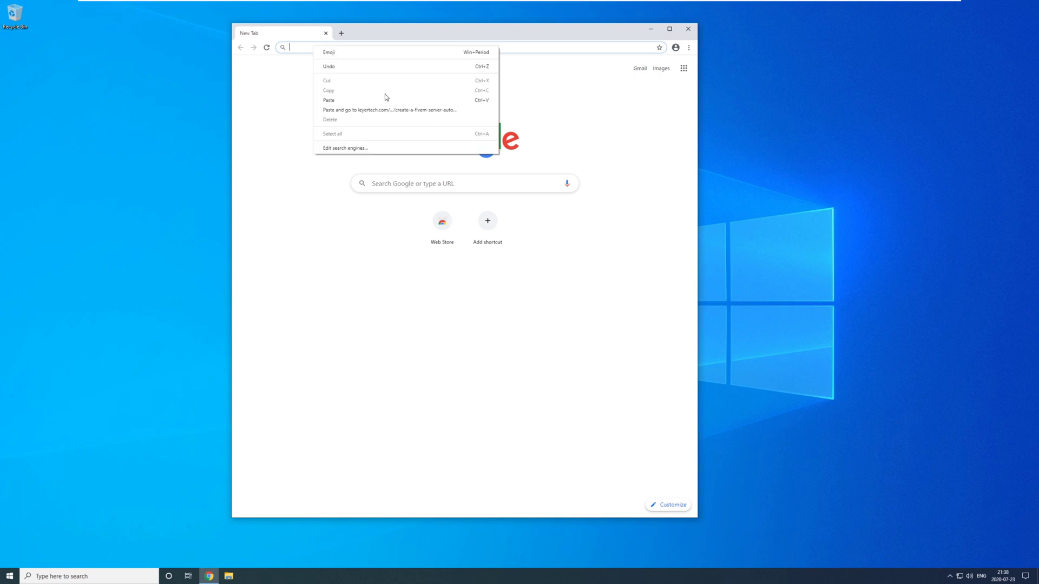
click(393, 107)
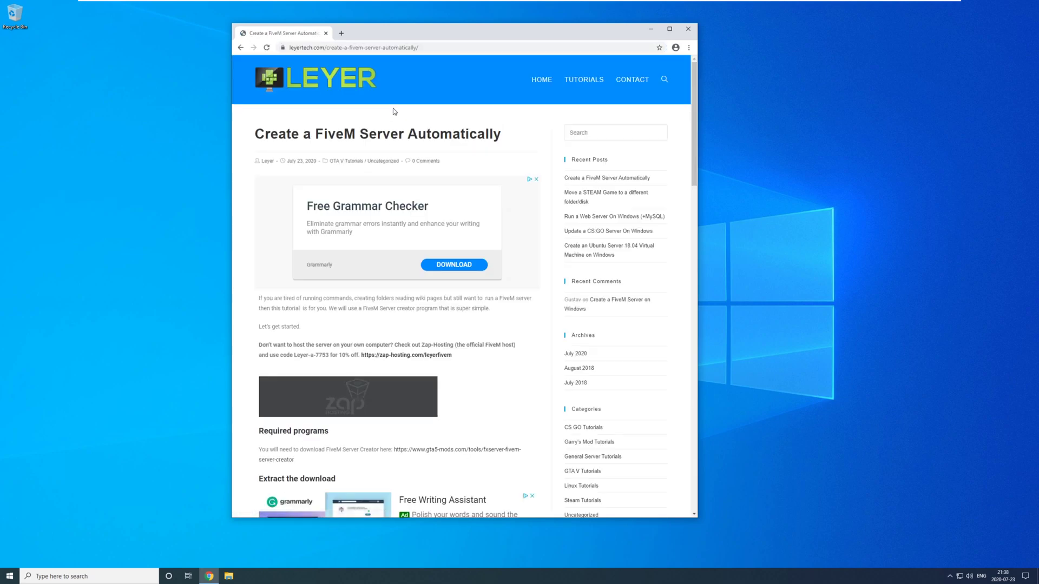
scroll(394, 110, down, 1)
scroll(393, 111, down, 3)
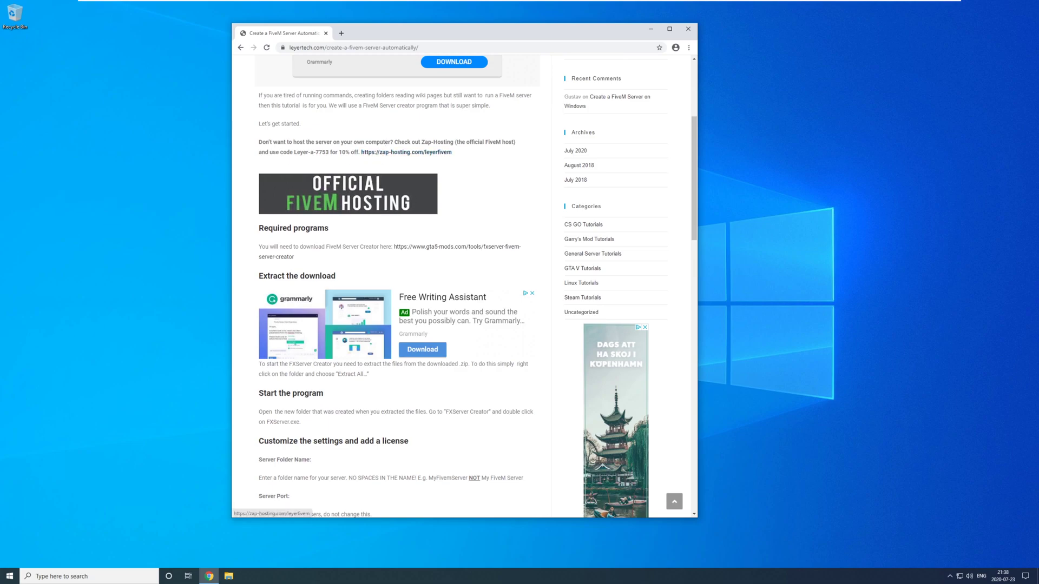
Step: Open the article's Zap-Hosting offer in a background tab, view it, then close it
drag(295, 152, 329, 153)
click(326, 161)
middle_click(319, 197)
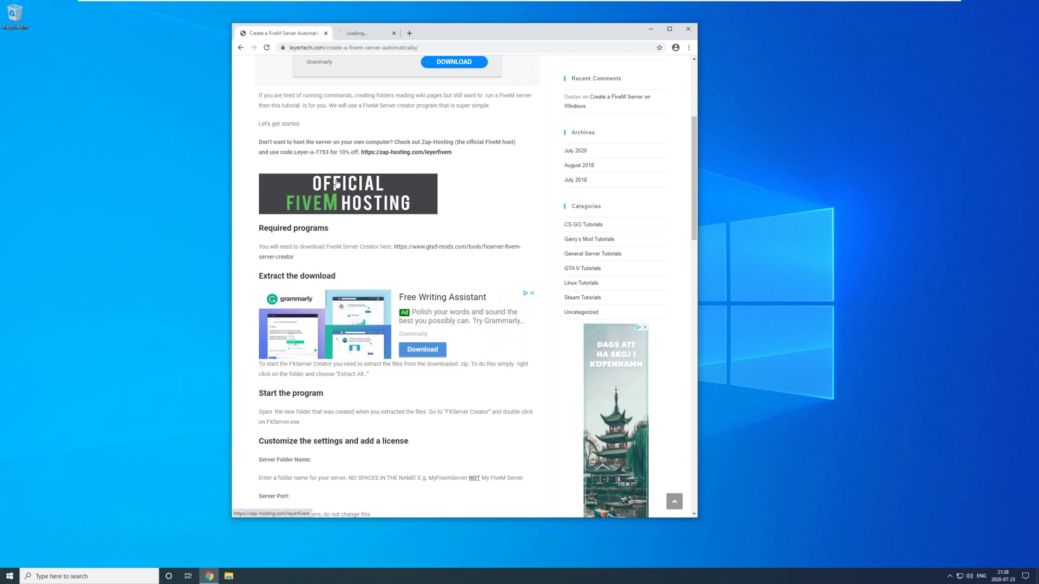
click(349, 33)
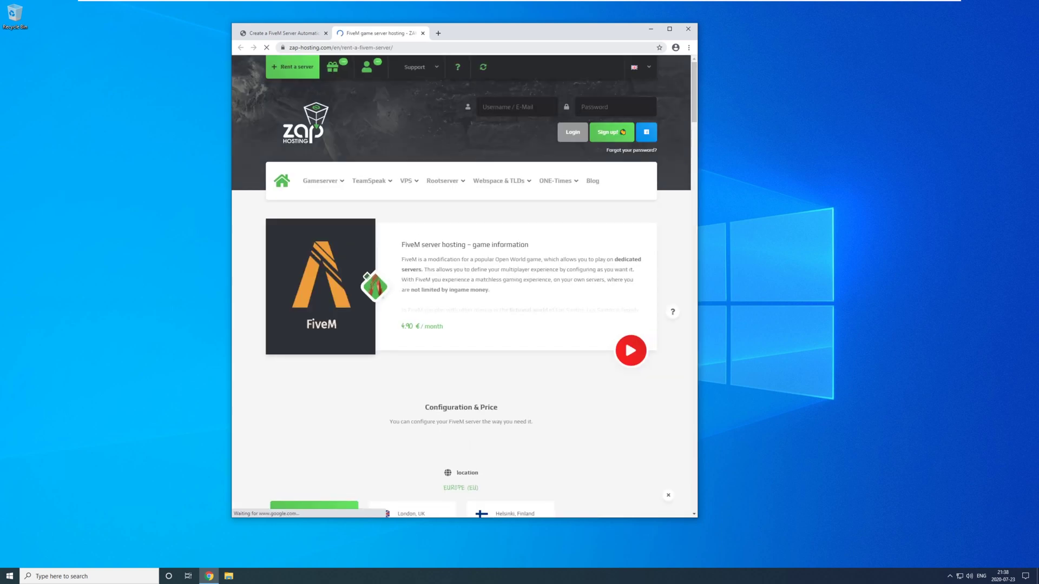
mouse_move(409, 183)
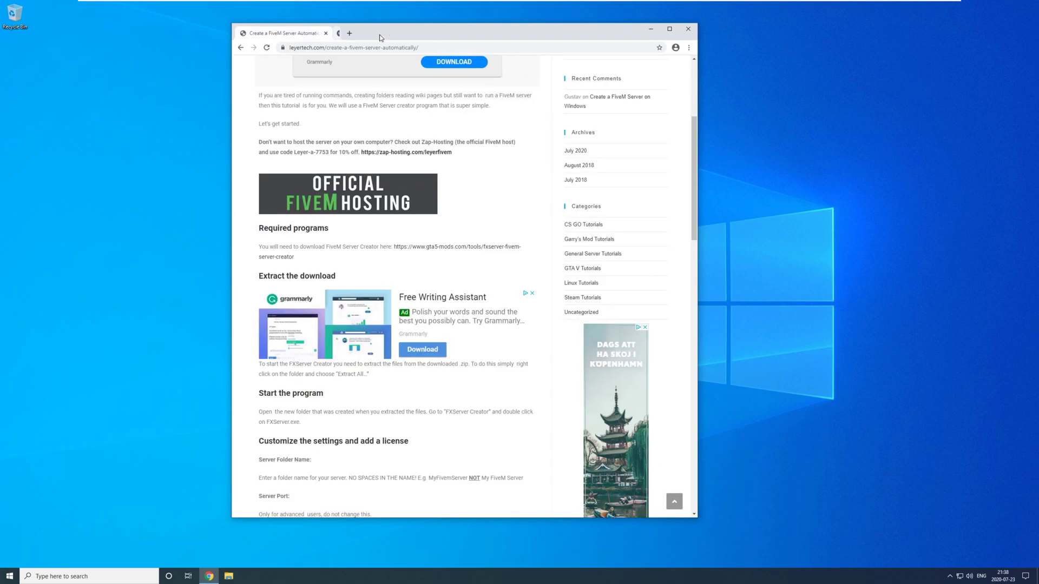
click(423, 33)
Step: Open the gta5-mods FXServer Creator page in a new tab, download its zip, and show it in folder
scroll(365, 178, down, 3)
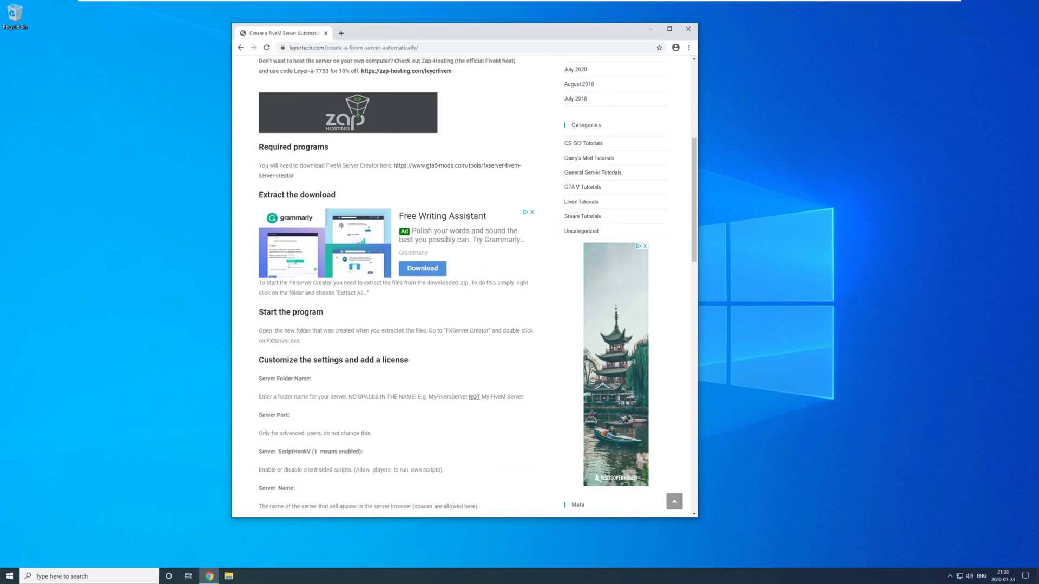
right_click(412, 168)
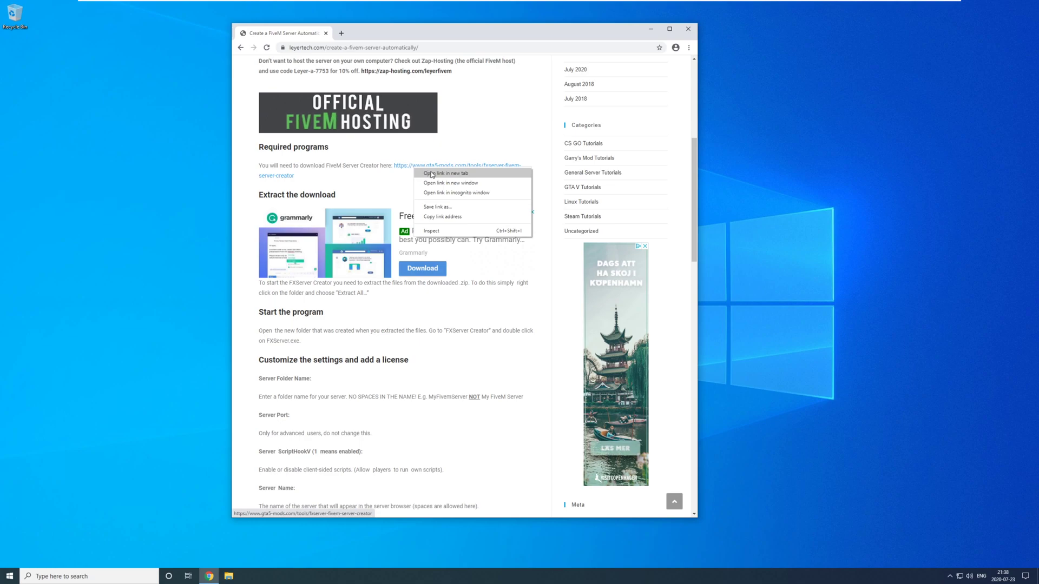
click(432, 174)
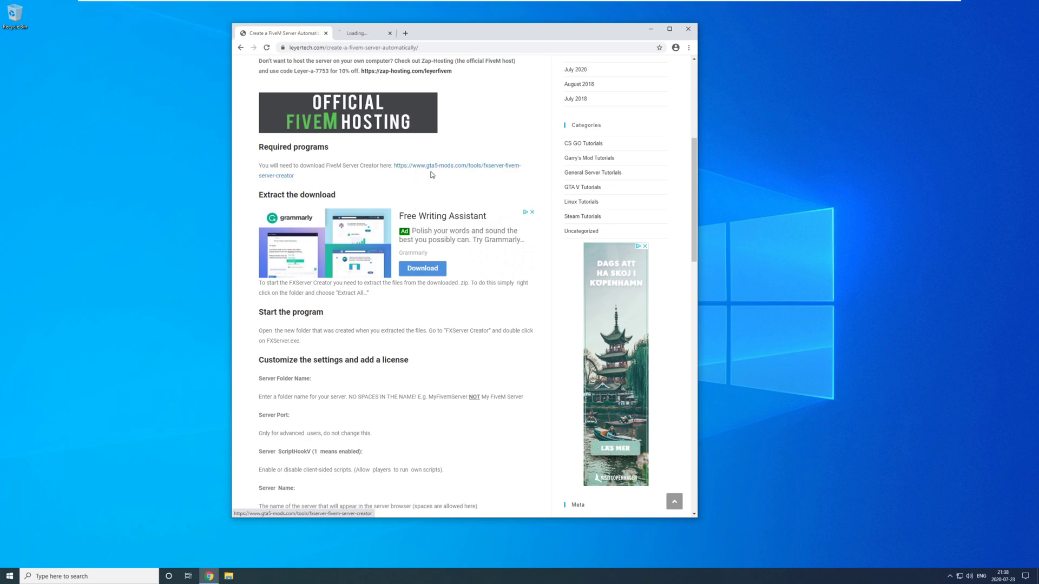
click(367, 37)
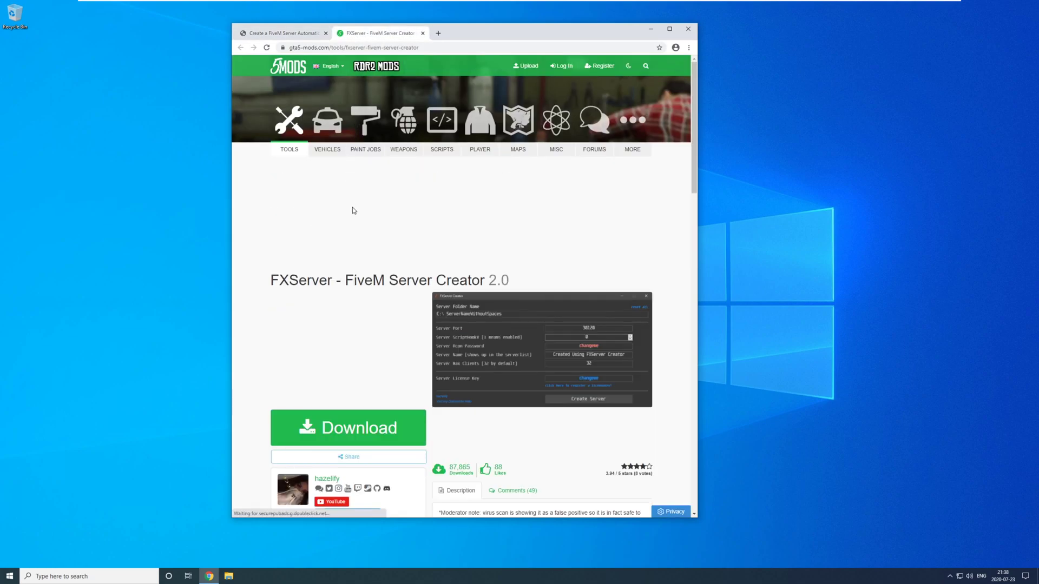
click(346, 427)
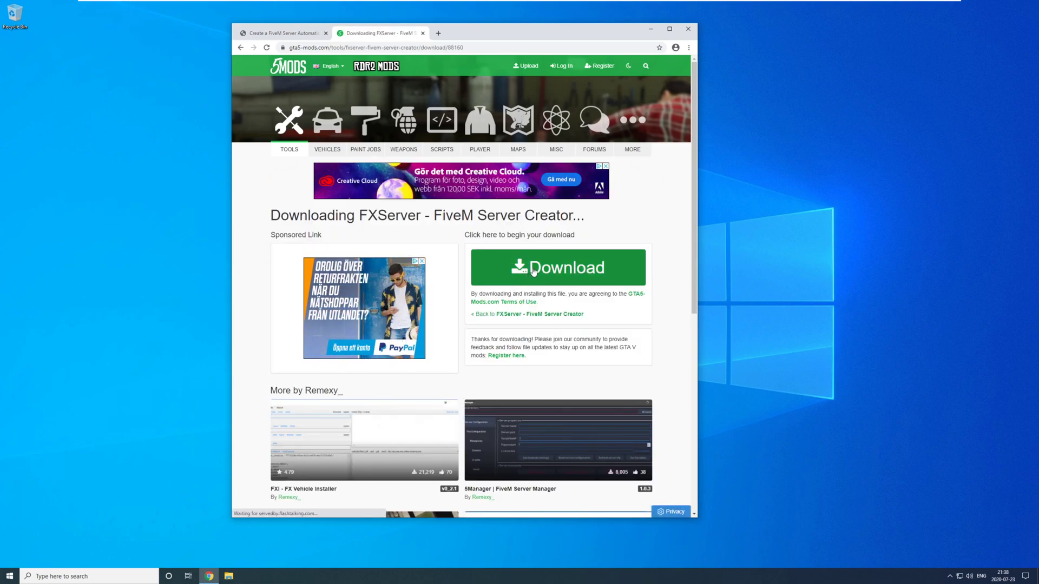
click(533, 271)
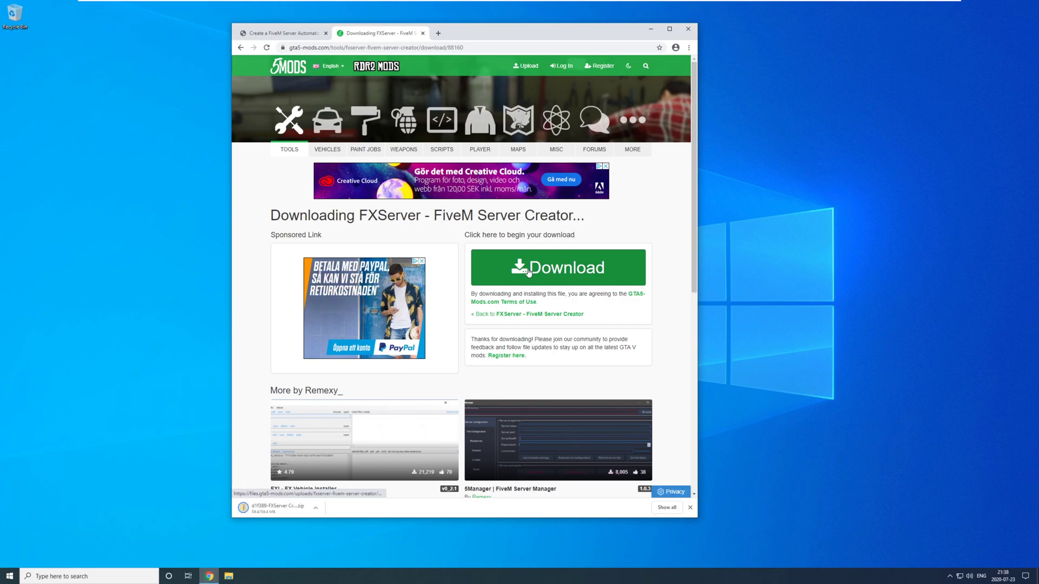
click(317, 512)
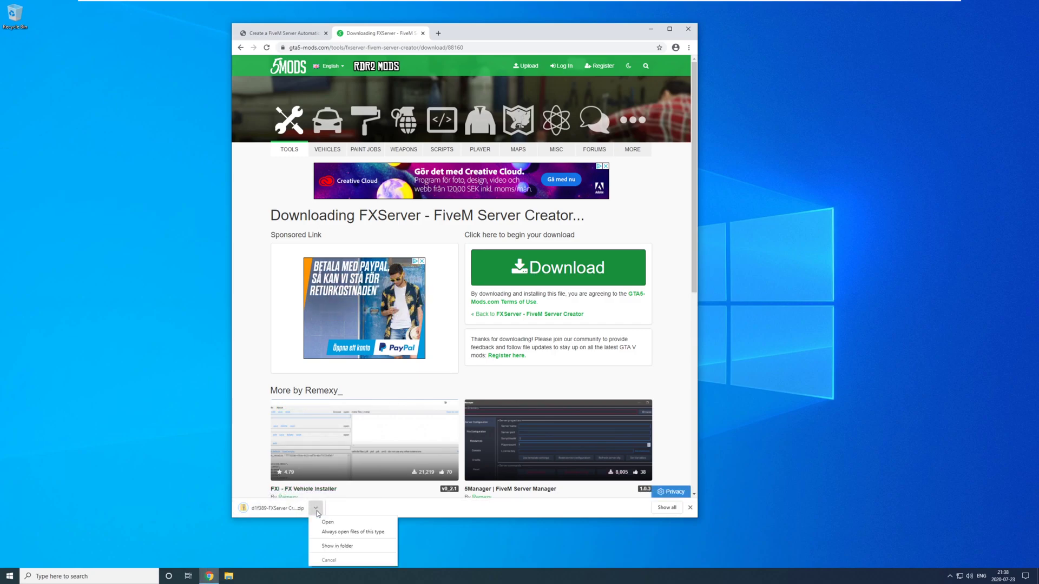
click(336, 547)
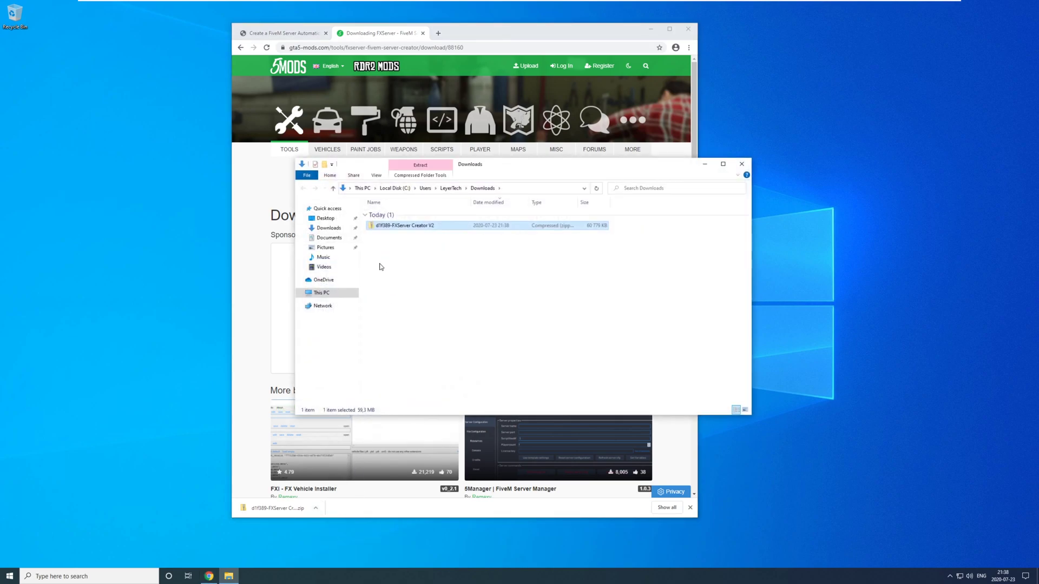
Step: Extract all files from the FXServer Creator zip into the suggested folder
right_click(385, 228)
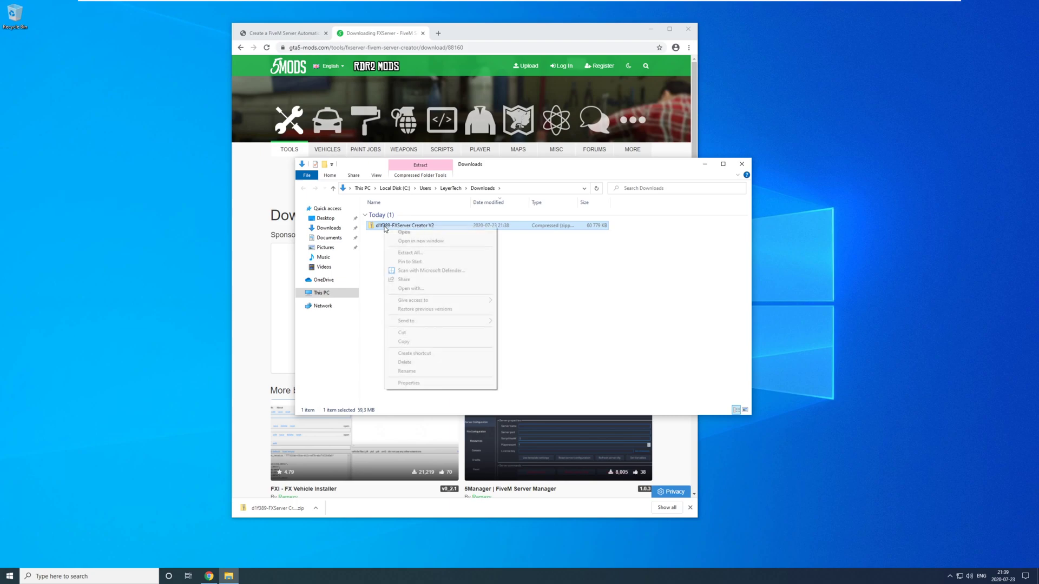
click(434, 253)
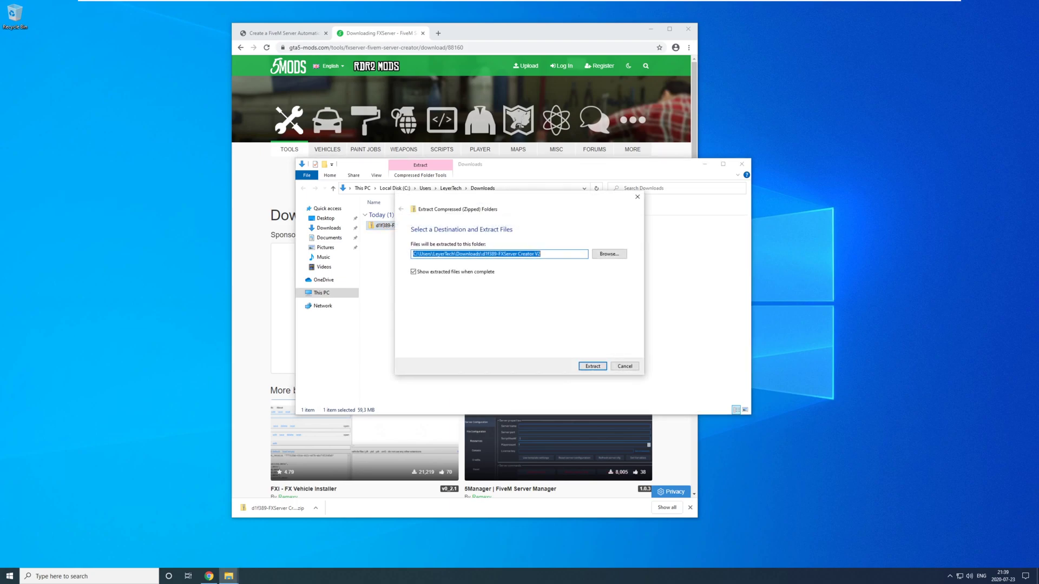
click(592, 367)
key(Num_Lock)
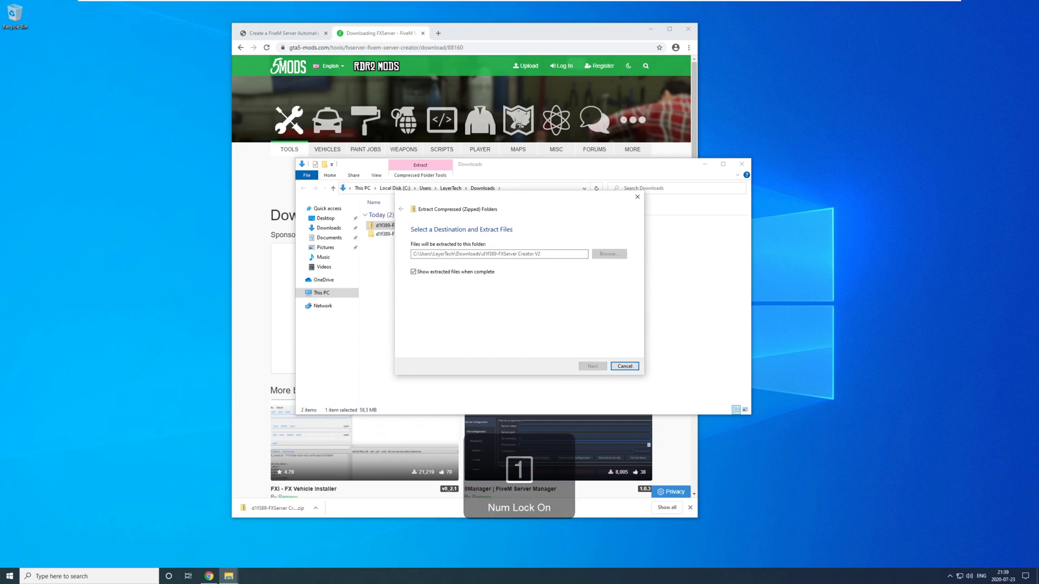
key(Num_Lock)
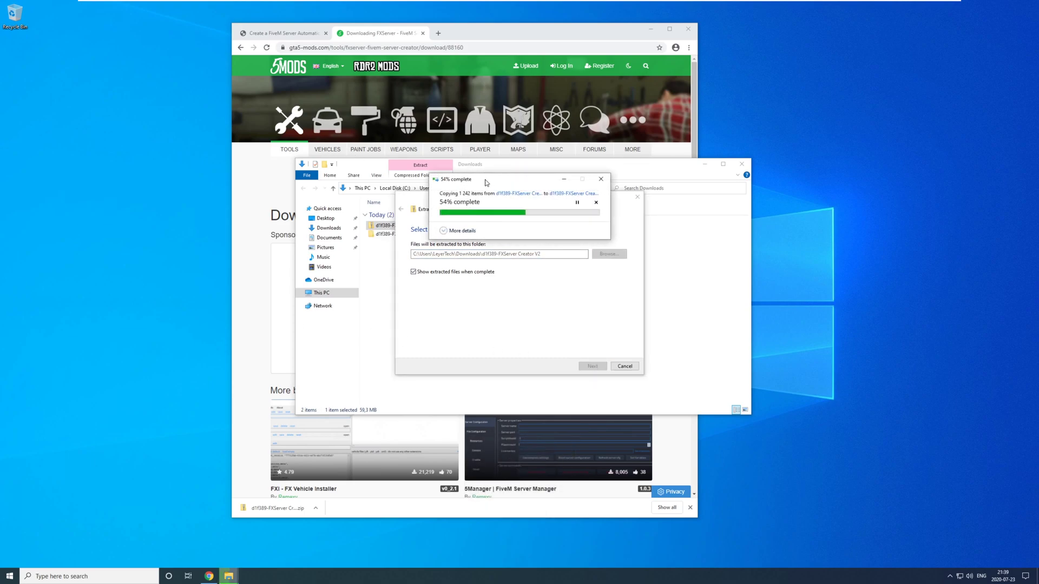
Step: Close the download page and run FXServer from the nested FXServer Creator folder past SmartScreen
click(422, 34)
click(422, 34)
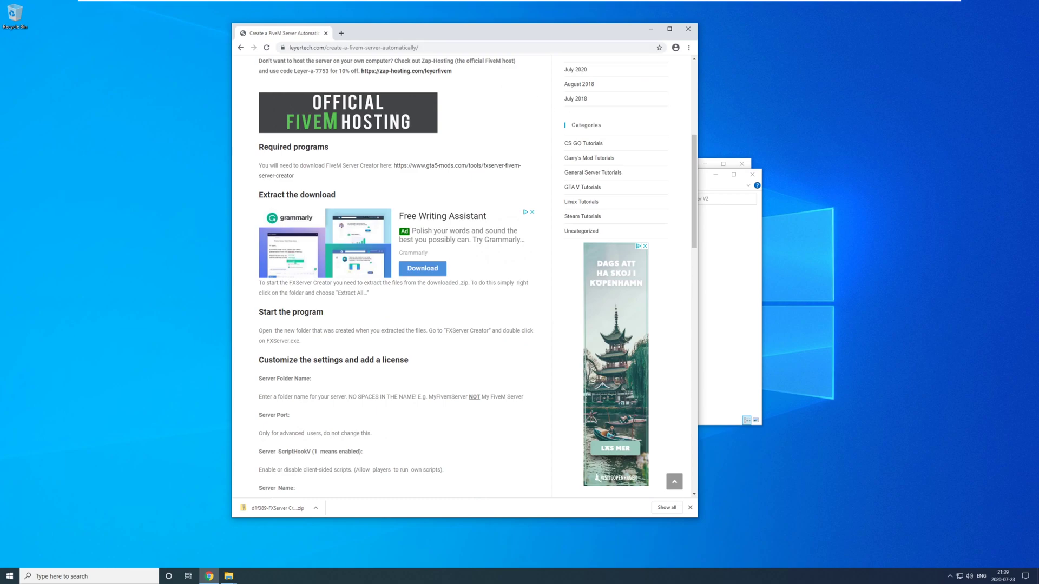
click(728, 243)
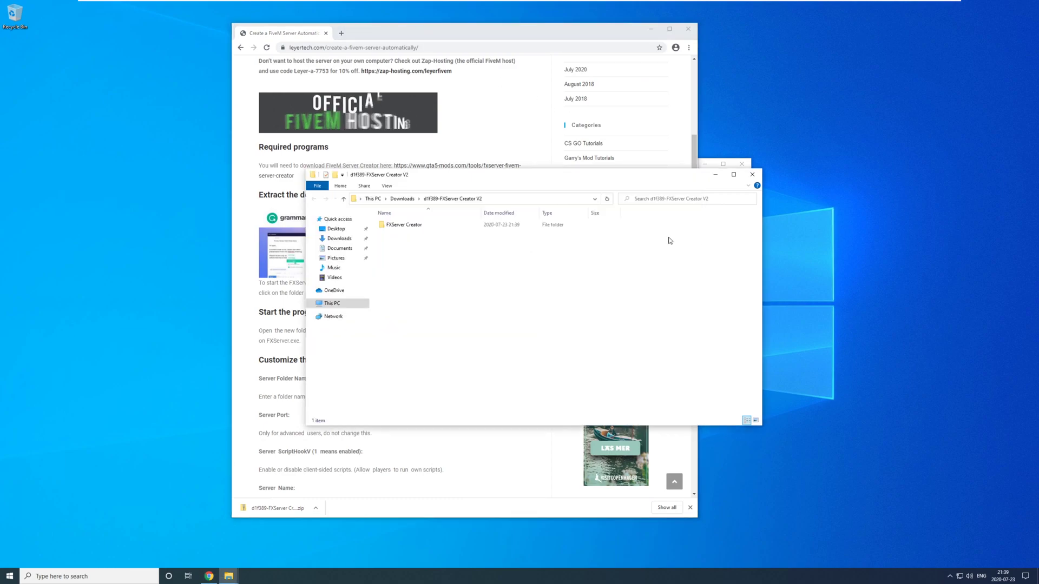
double_click(451, 227)
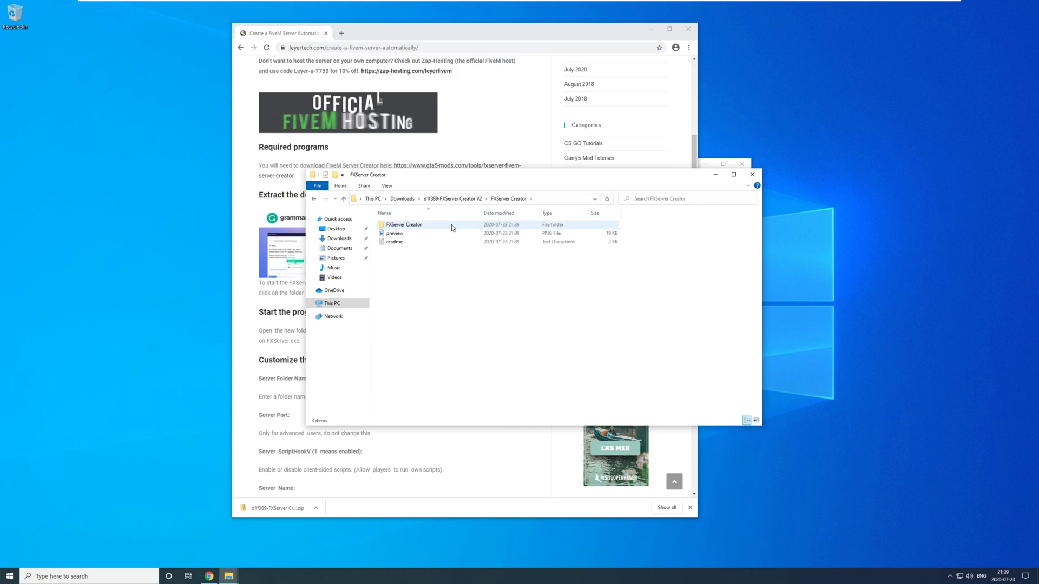
double_click(452, 225)
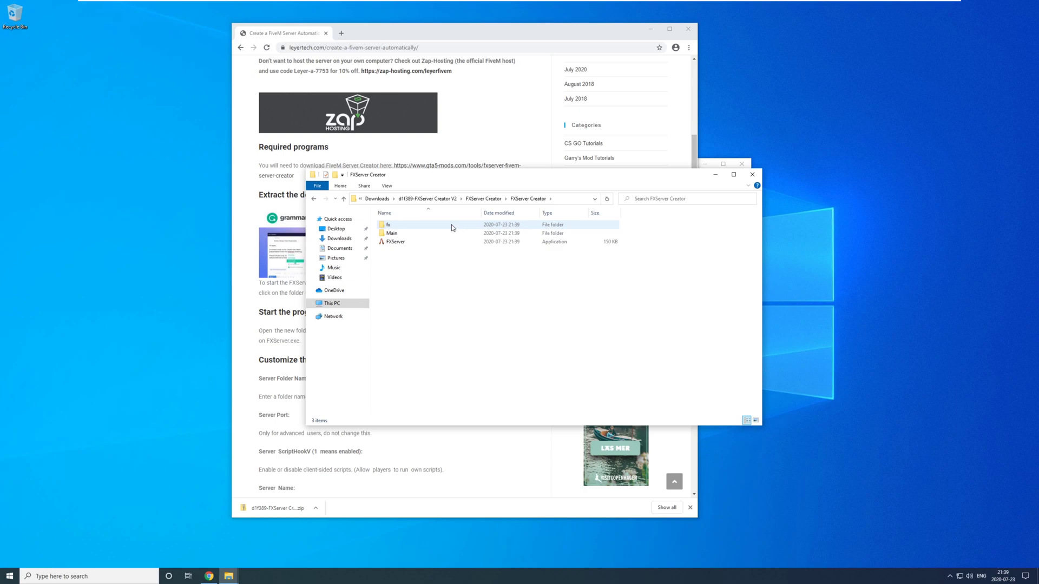
double_click(427, 243)
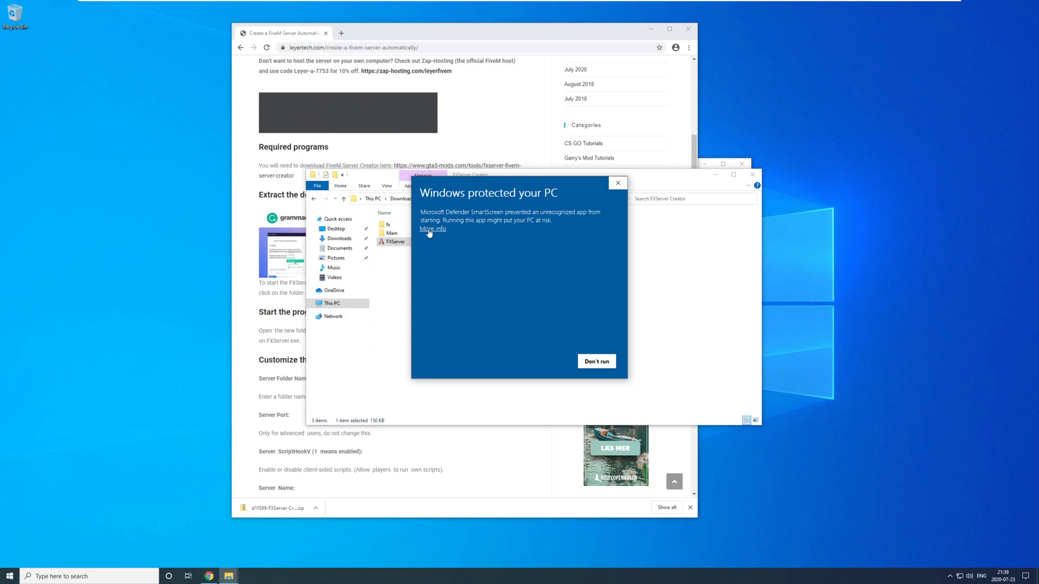
click(429, 229)
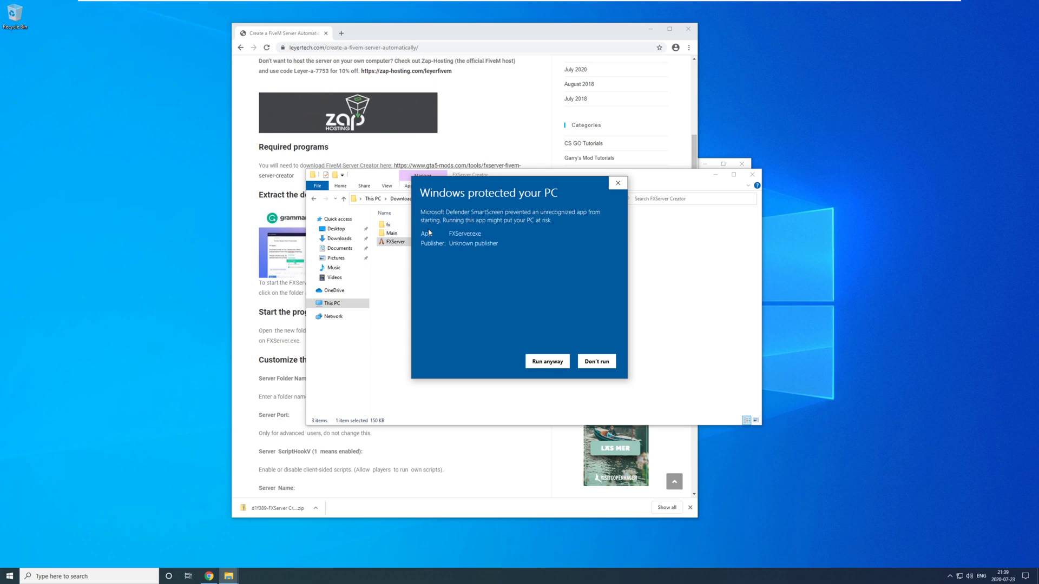
click(551, 371)
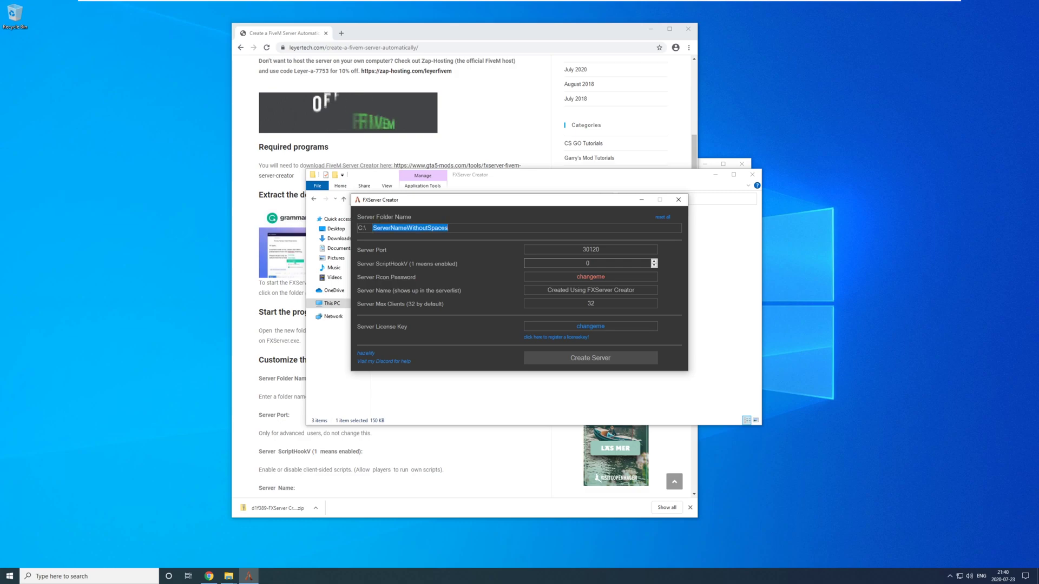
Step: Name the server folder LeyerTechTutorialServer and set ScriptHookV back to 0
key(Caps_Lock)
text(Leye)
key(Caps_Lock)
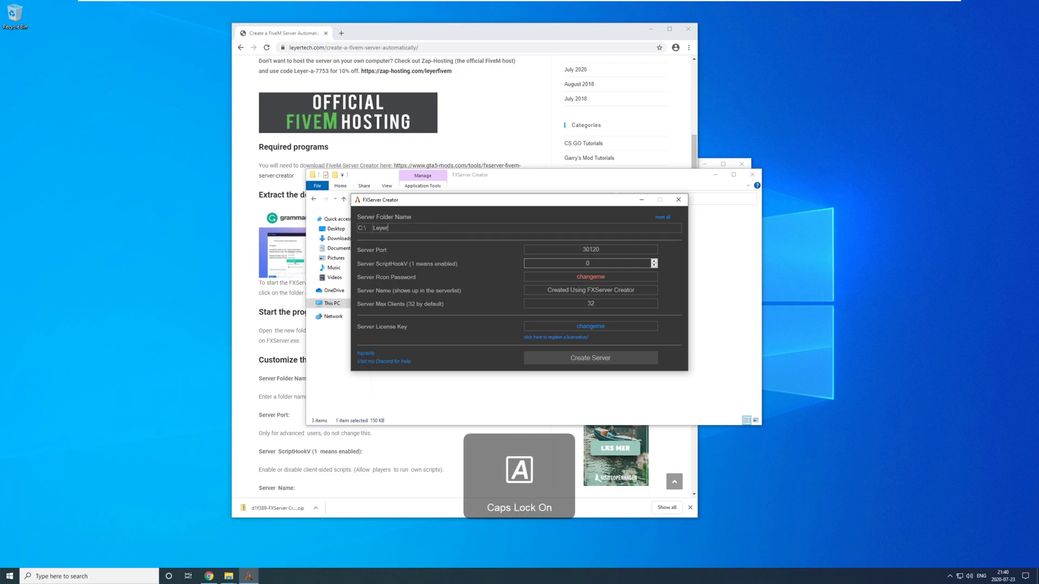
key(Caps_Lock)
text(rTechTutorialServer)
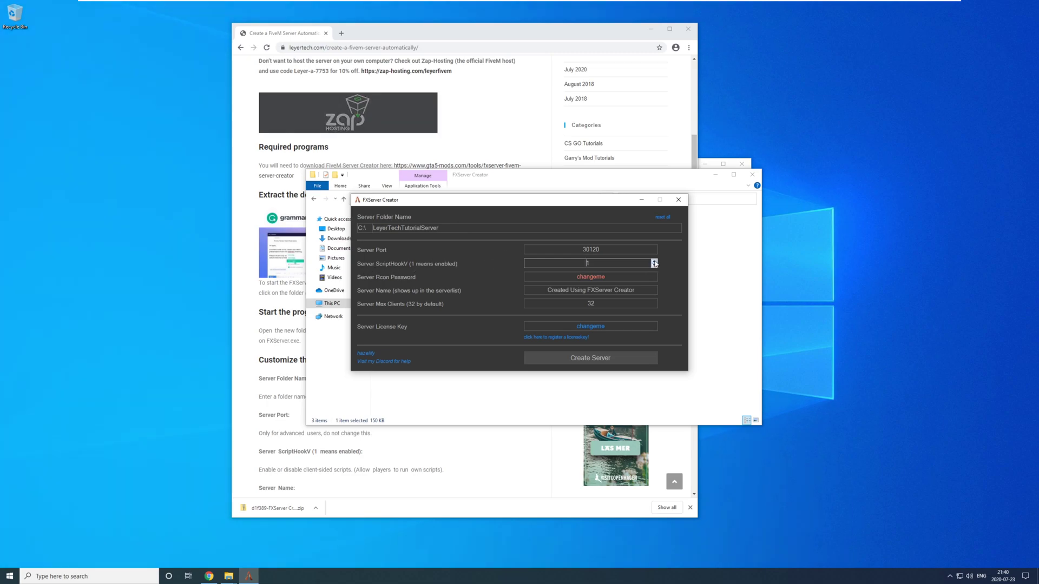
click(654, 265)
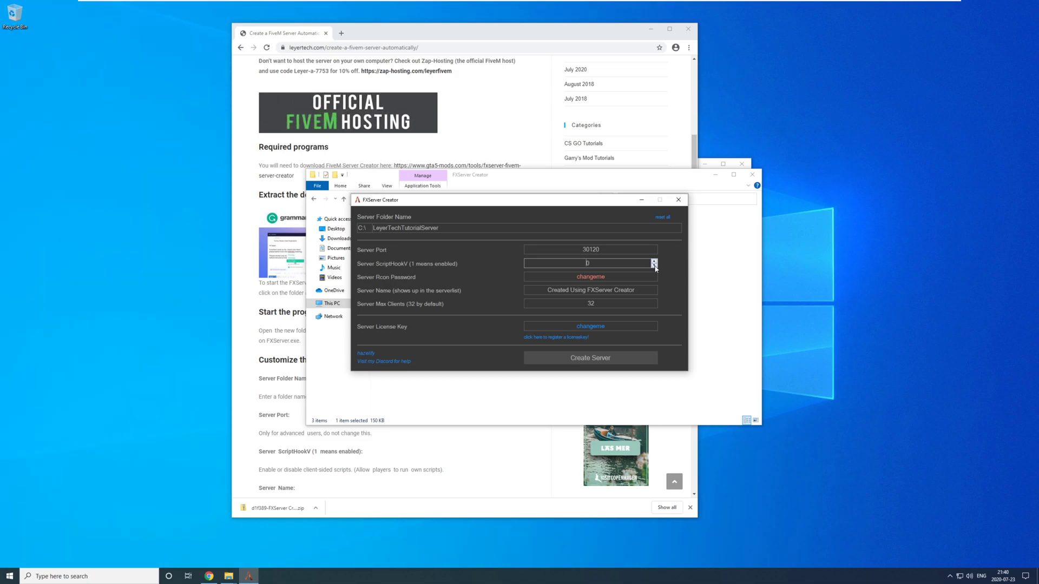
Step: Replace the default Rcon password and paste LeyerTechTutorialServer as the server name
double_click(590, 277)
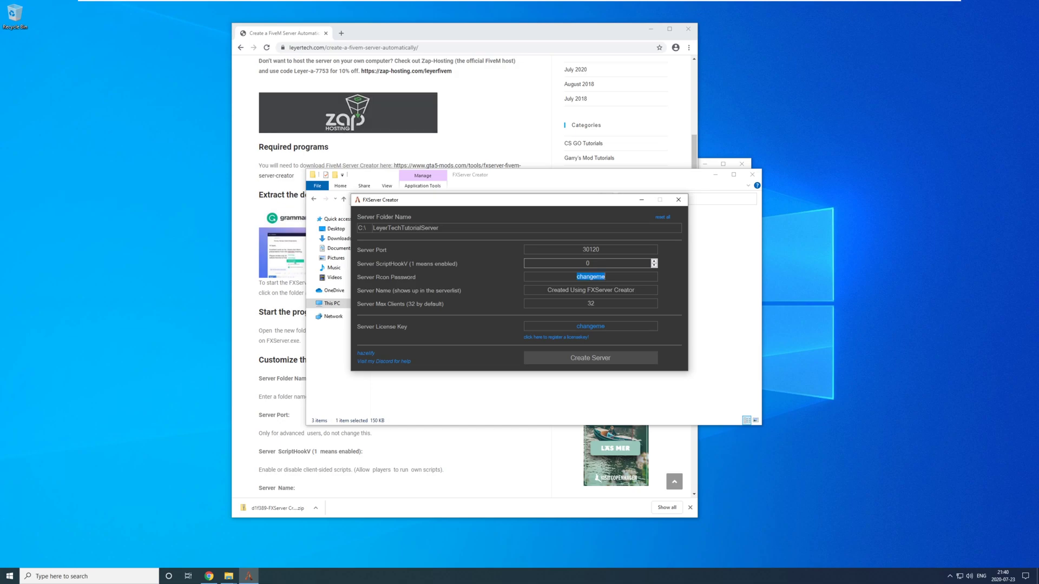
text(1111)
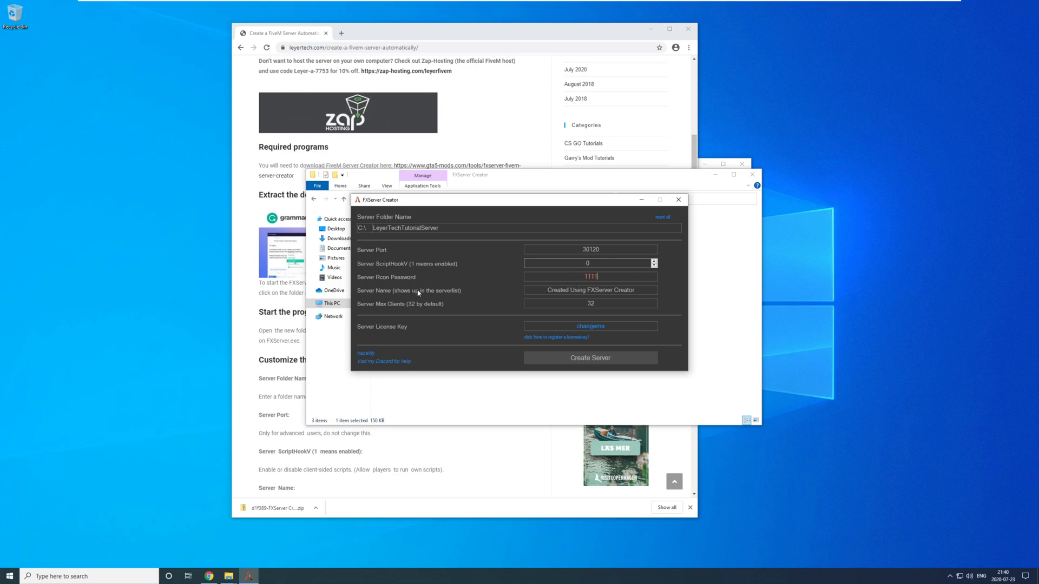
key(ctrl+a)
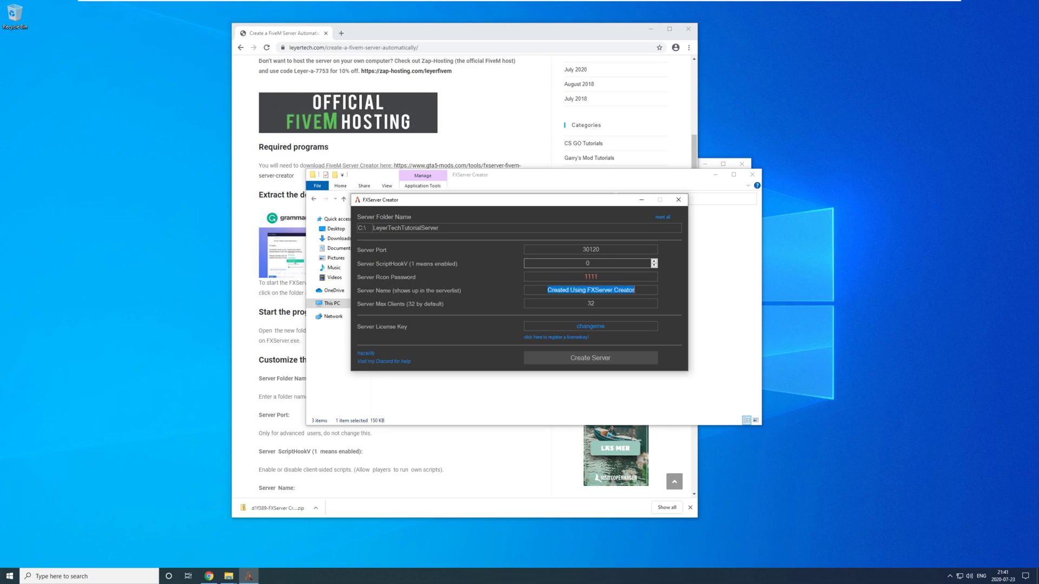
text(LeyerTechTutorialServer)
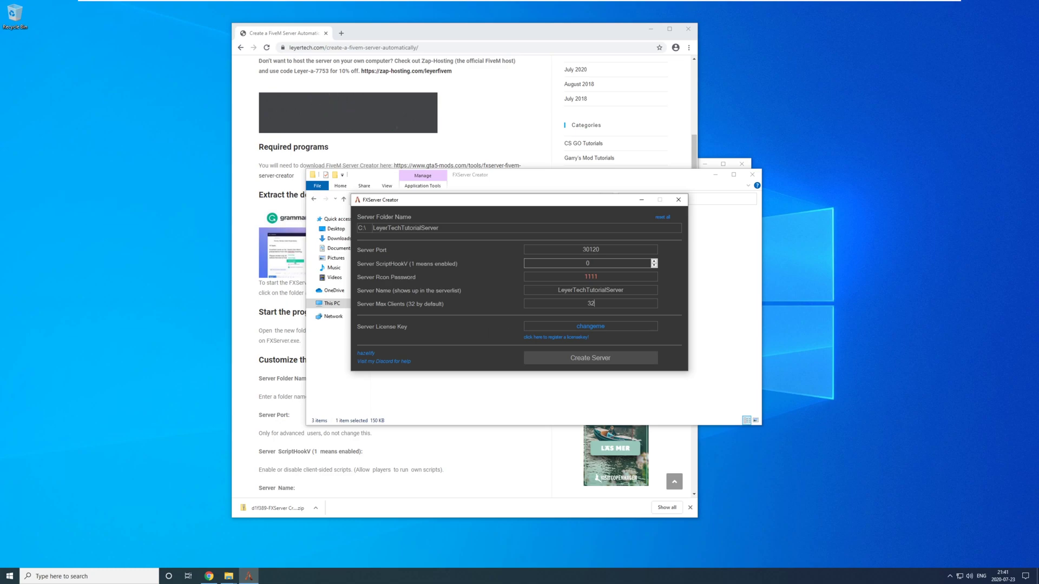
key(Tab)
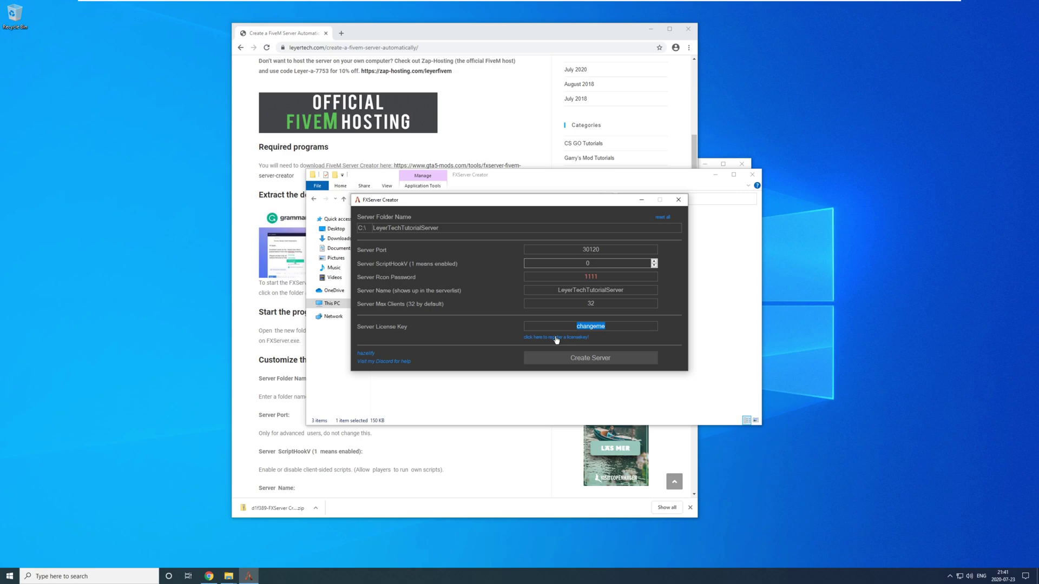
Step: Open the Keymaster registration page and pass the hCaptcha by selecting the umbrella images
click(556, 339)
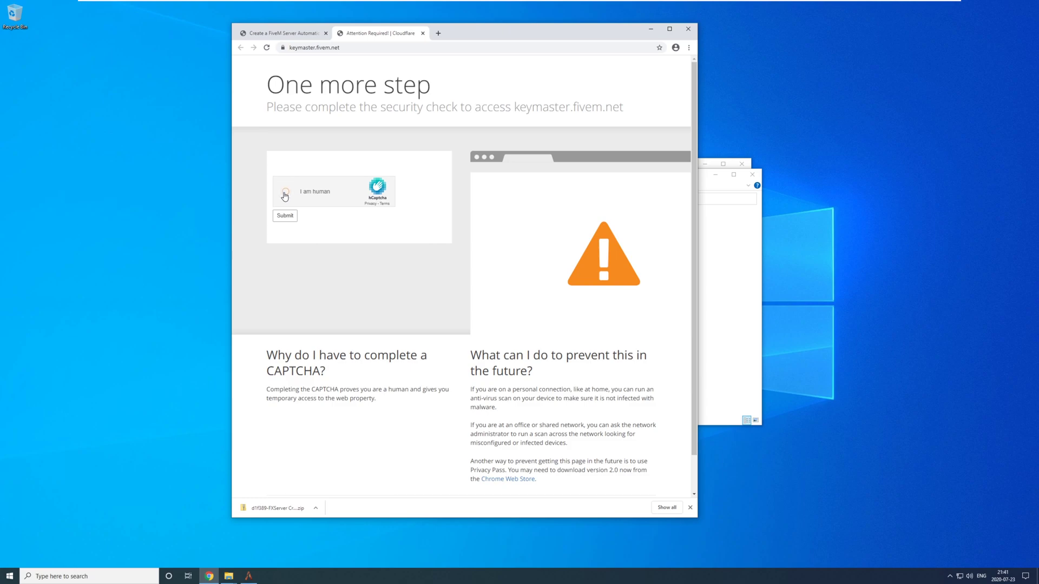
click(451, 225)
click(329, 288)
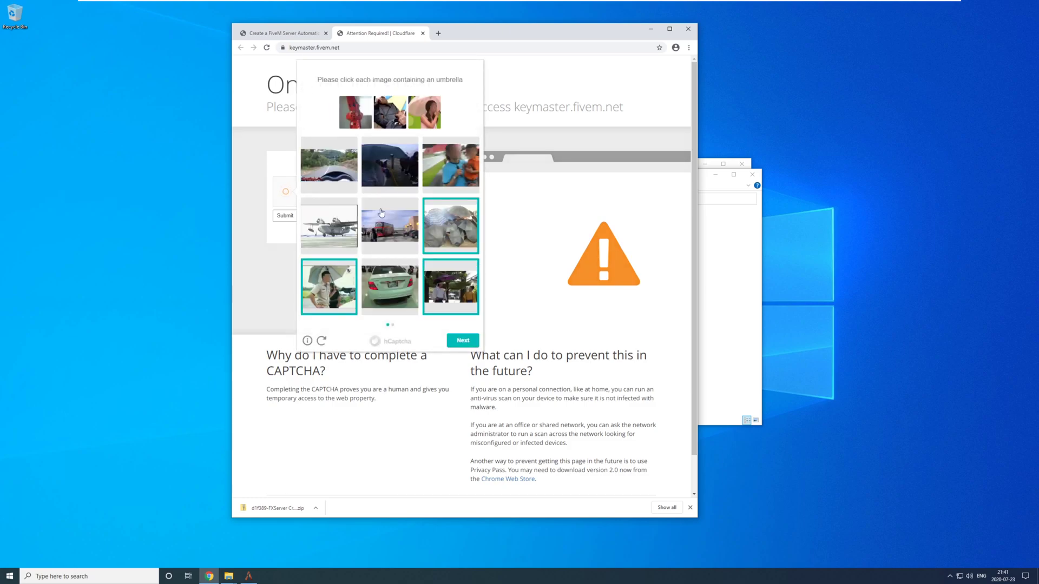
click(390, 165)
click(460, 341)
click(389, 225)
click(329, 287)
click(451, 225)
click(460, 341)
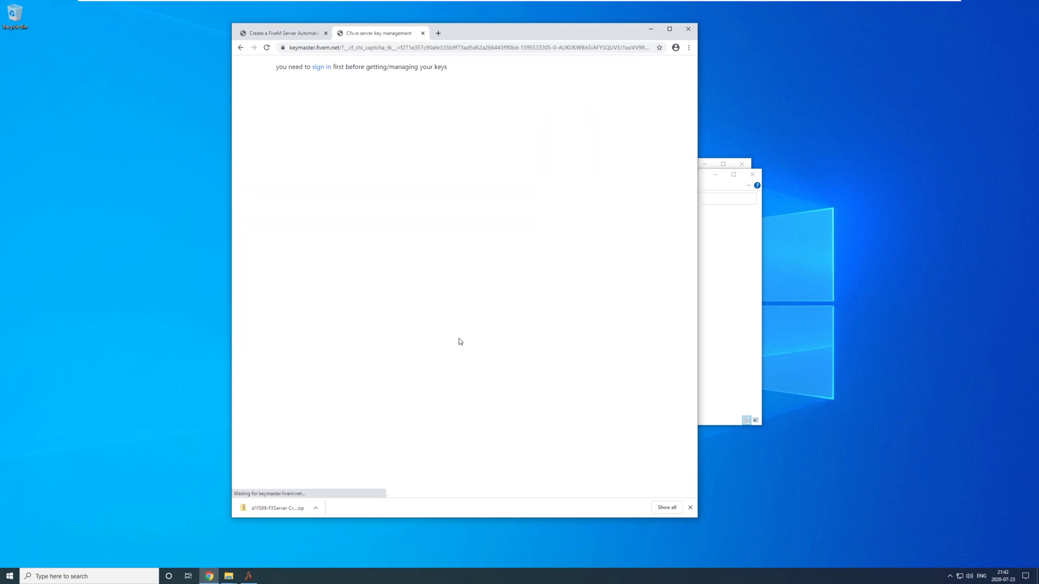
Step: Sign in to Keymaster with the account username and password, dismissing the save-password prompt
click(315, 71)
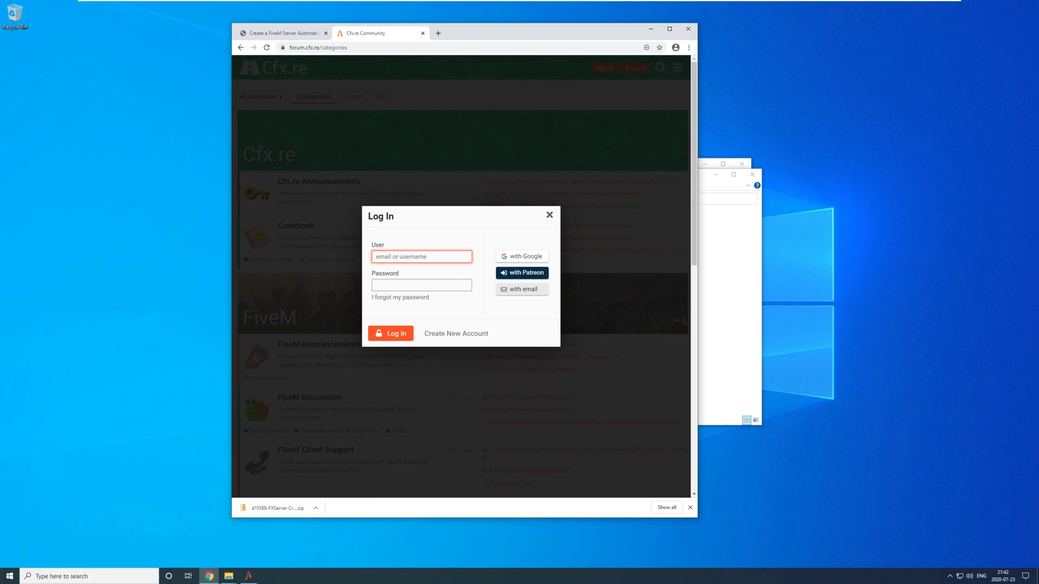
key(Caps_Lock)
text(L)
key(Caps_Lock)
text(eyer)
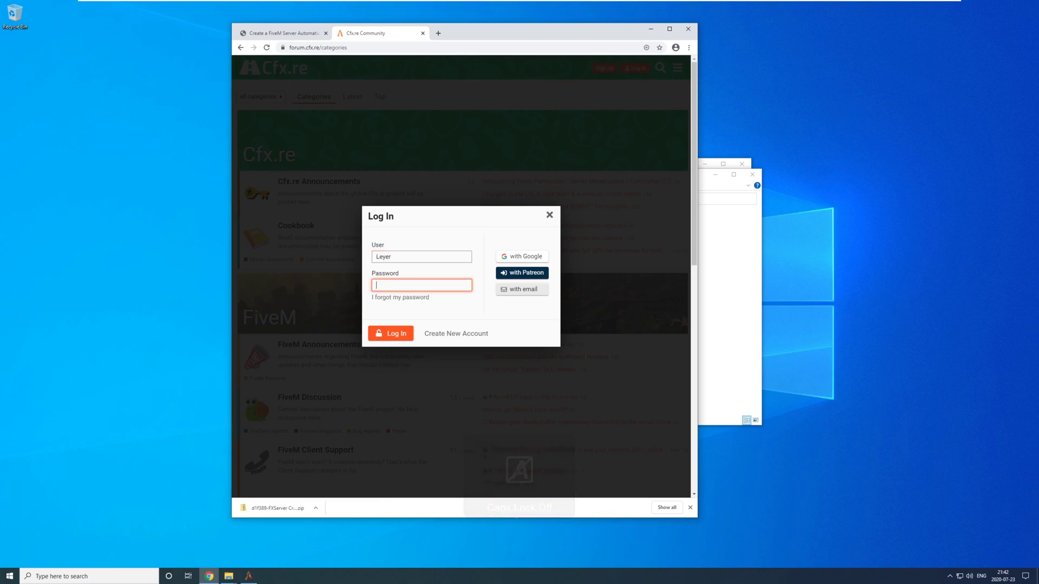
key(ctrl+v)
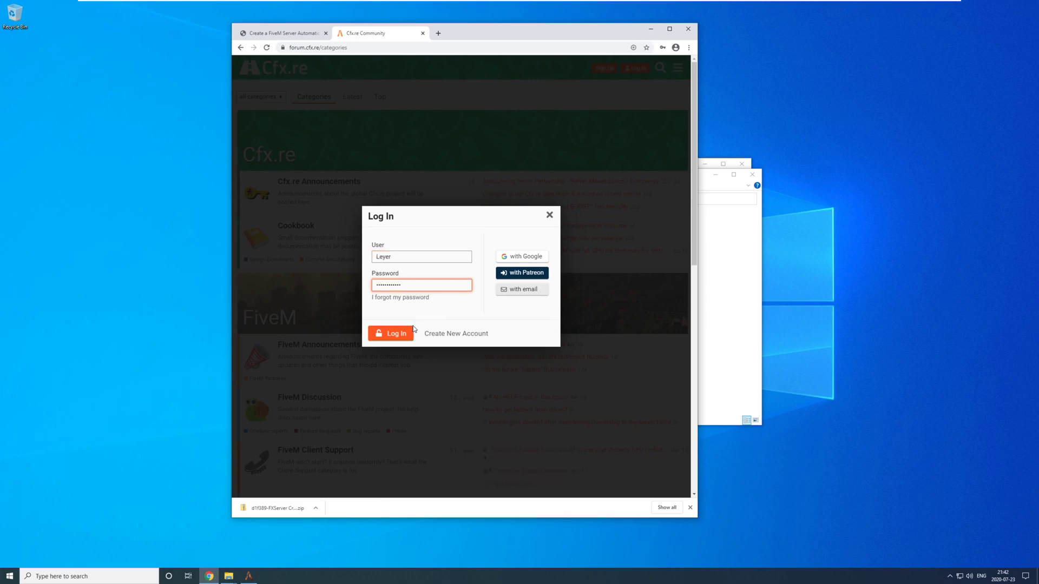
click(390, 333)
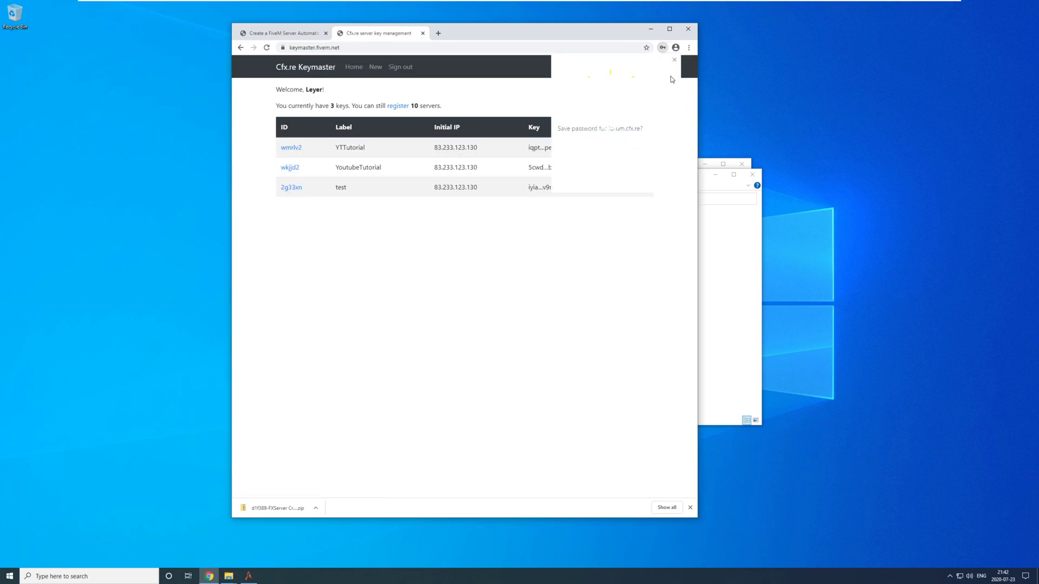
click(672, 60)
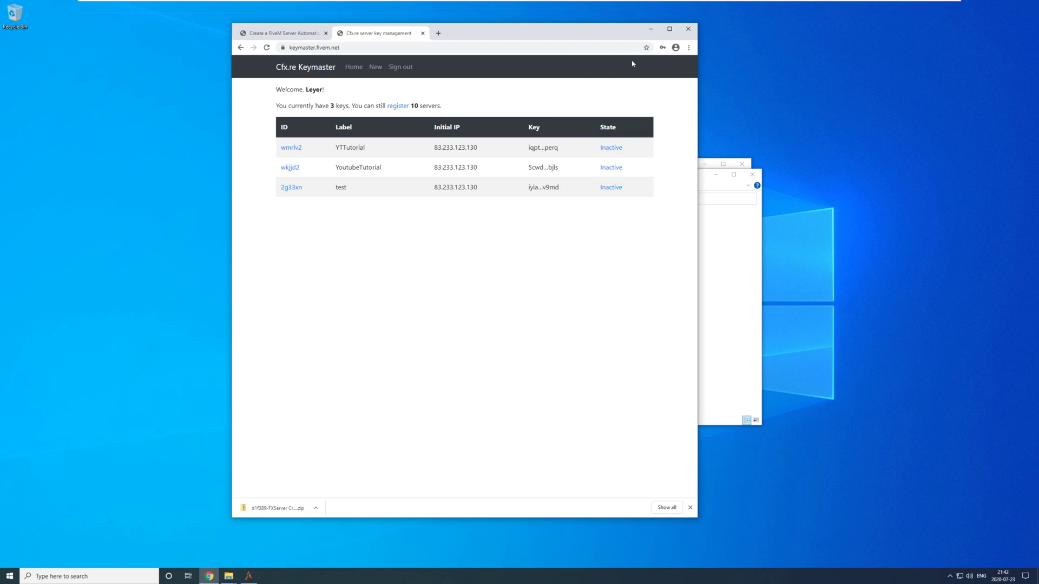
Step: Start a new Keymaster server key and enter LeyerTechTutorialServer as its label
click(379, 68)
key(Num_Lock)
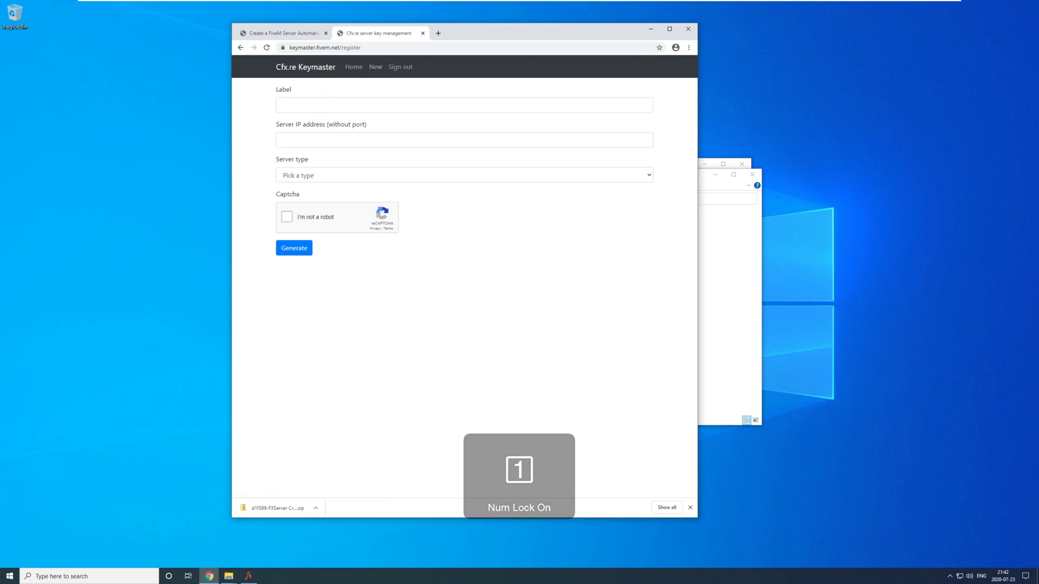
key(Num_Lock)
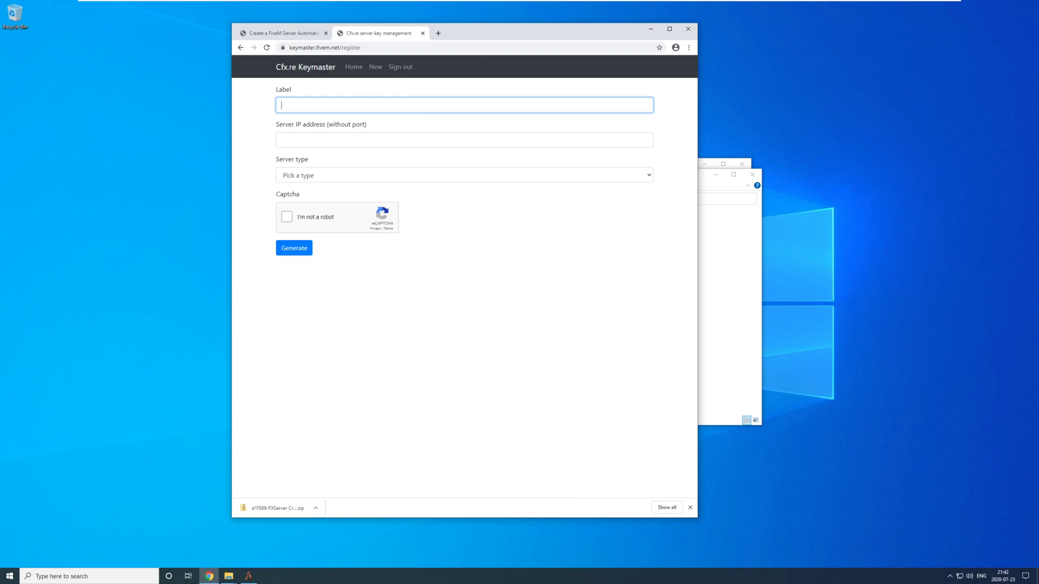
text(LeyerTechTutorialServer)
click(464, 140)
key(Num_Lock)
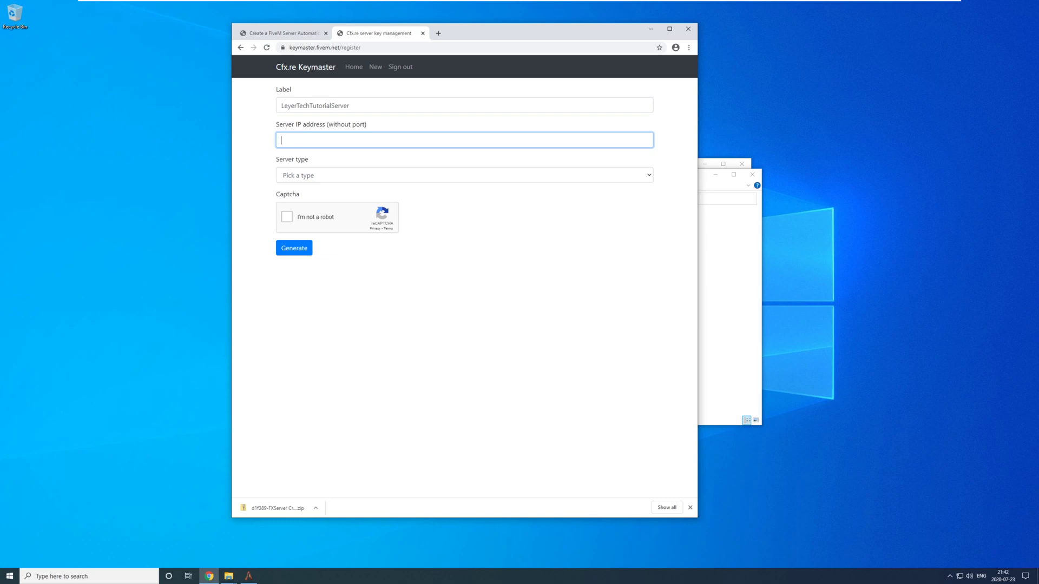
key(Num_Lock)
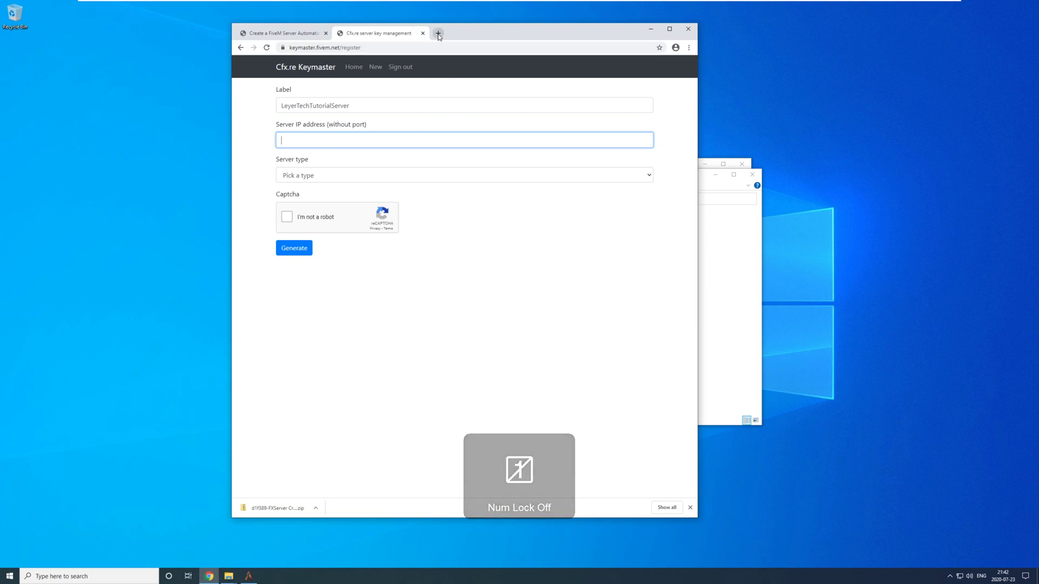
Step: Open whatsmyip.org from the tutorial in a new tab and copy the displayed public IP address
click(292, 33)
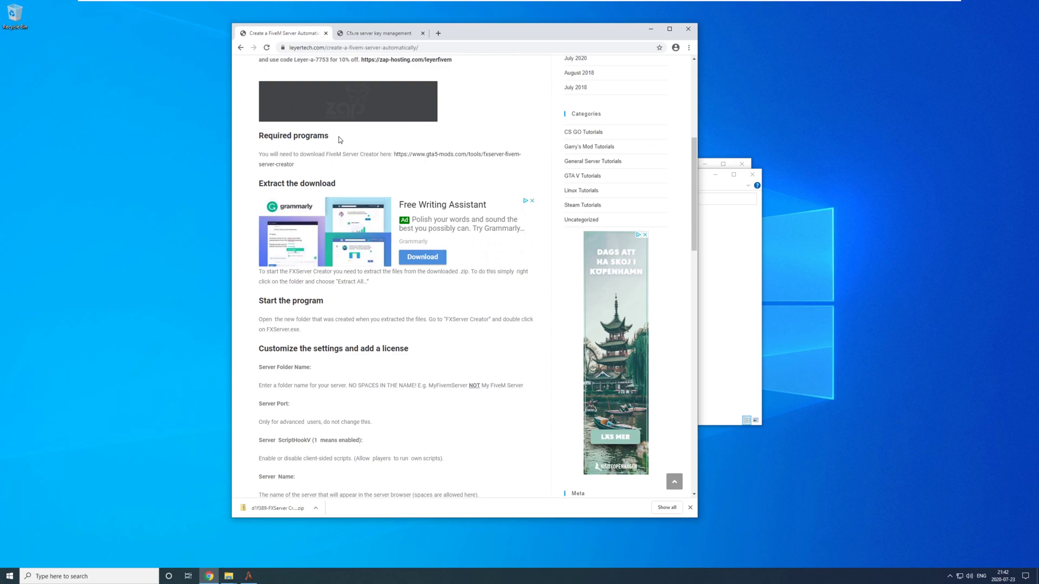
scroll(339, 140, down, 4)
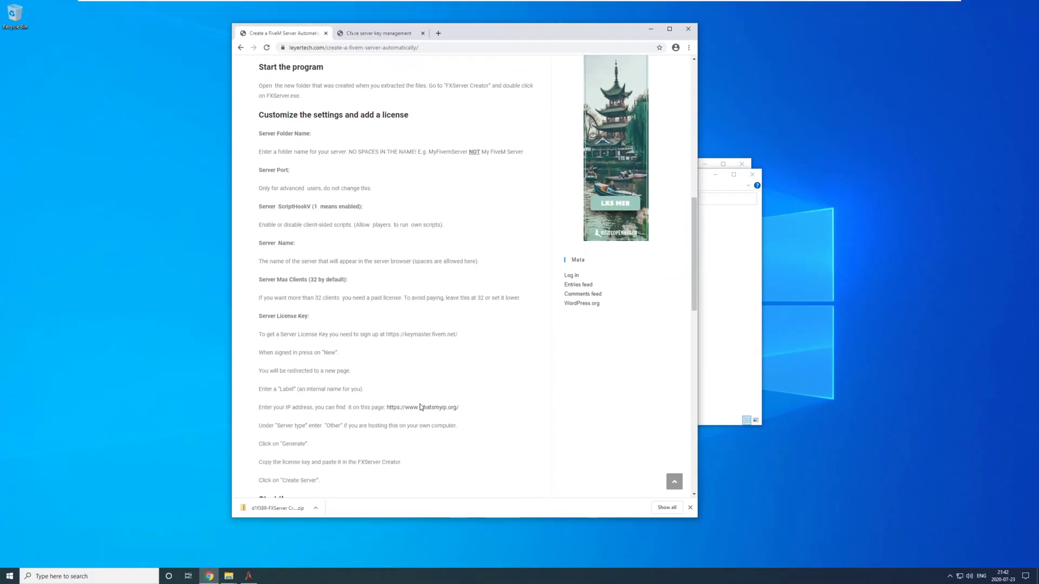
right_click(420, 407)
click(444, 413)
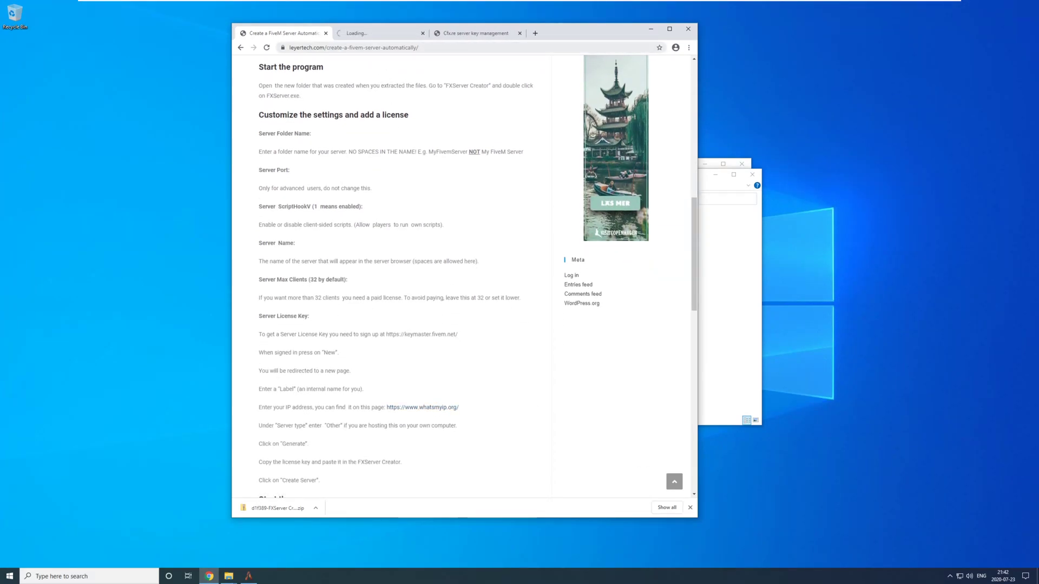
click(371, 35)
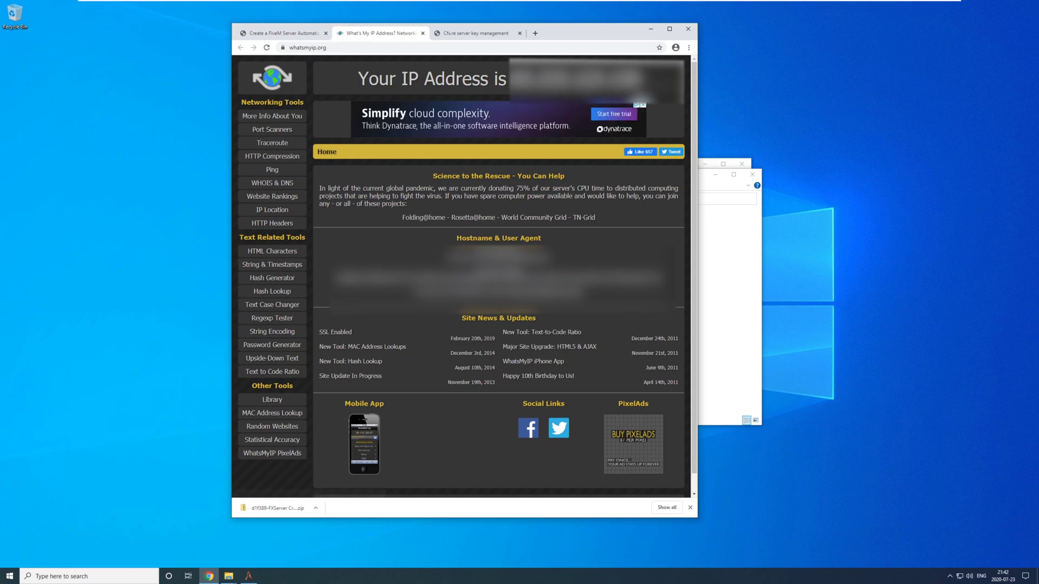
drag(511, 79, 647, 79)
right_click(625, 82)
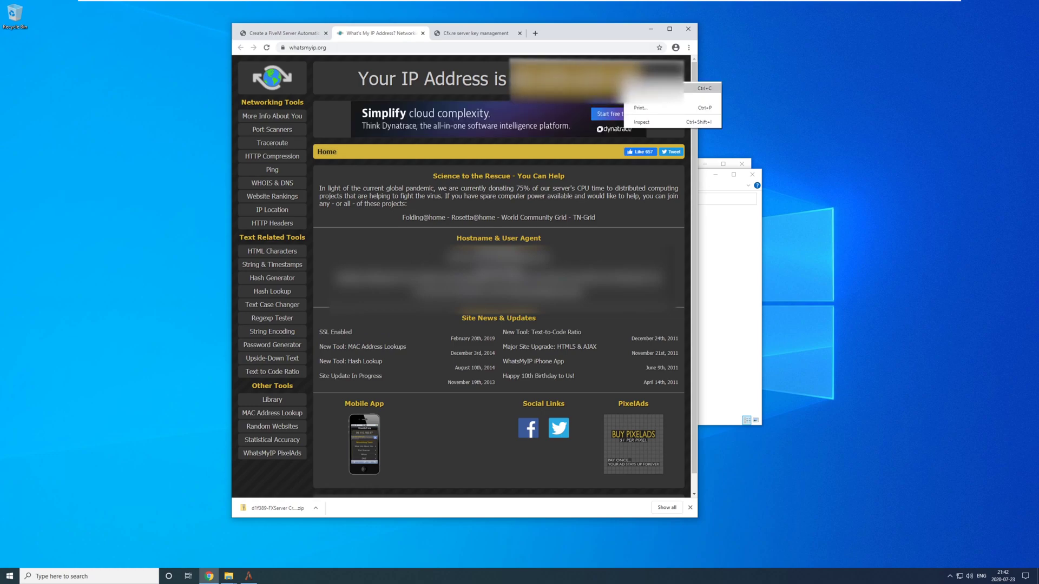
click(698, 88)
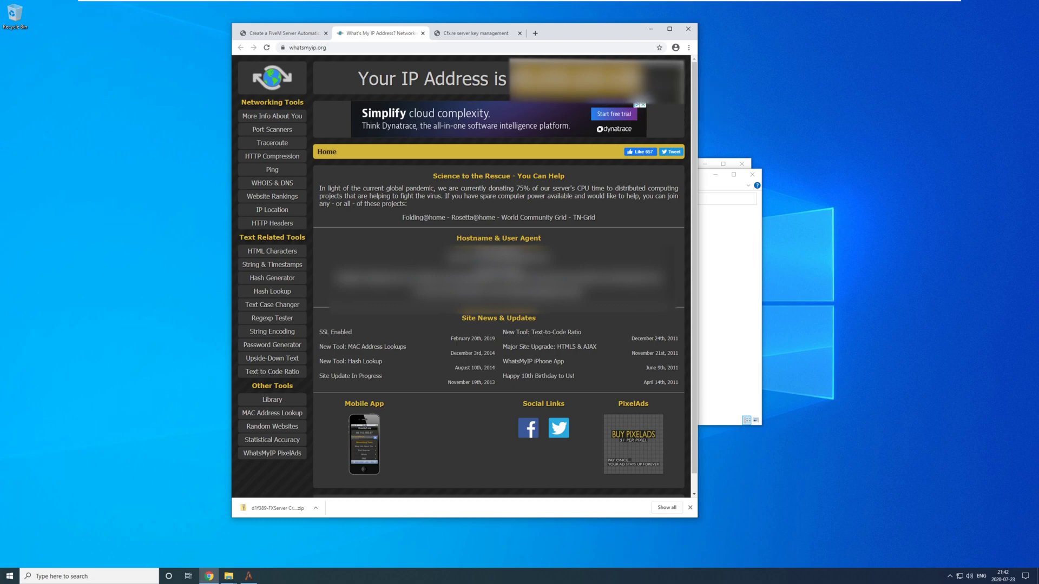
Step: Paste the public IP into the key form, set server type Other and provider Home computer
click(469, 35)
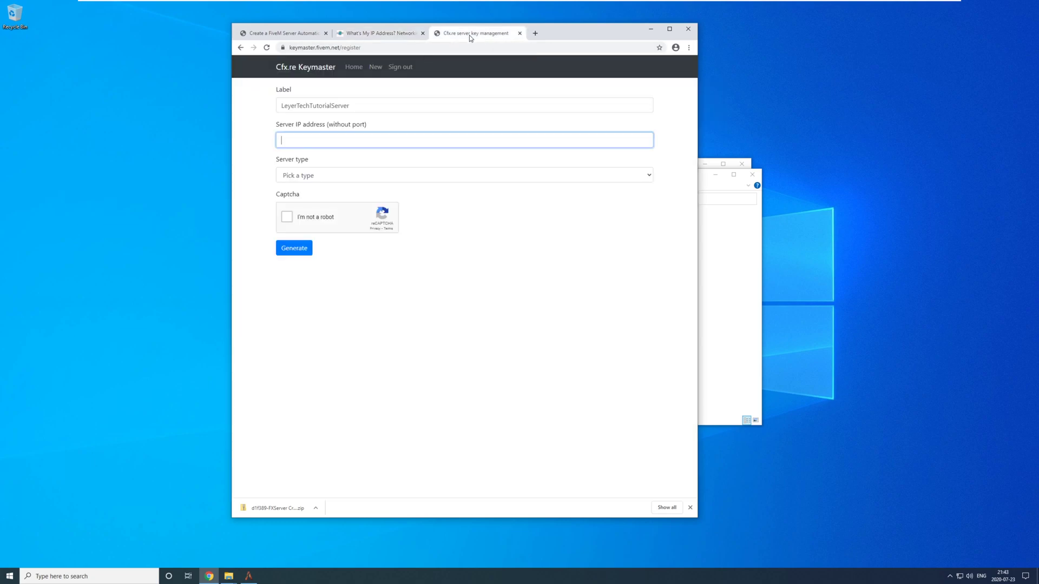
key(ctrl+v)
click(295, 176)
click(286, 224)
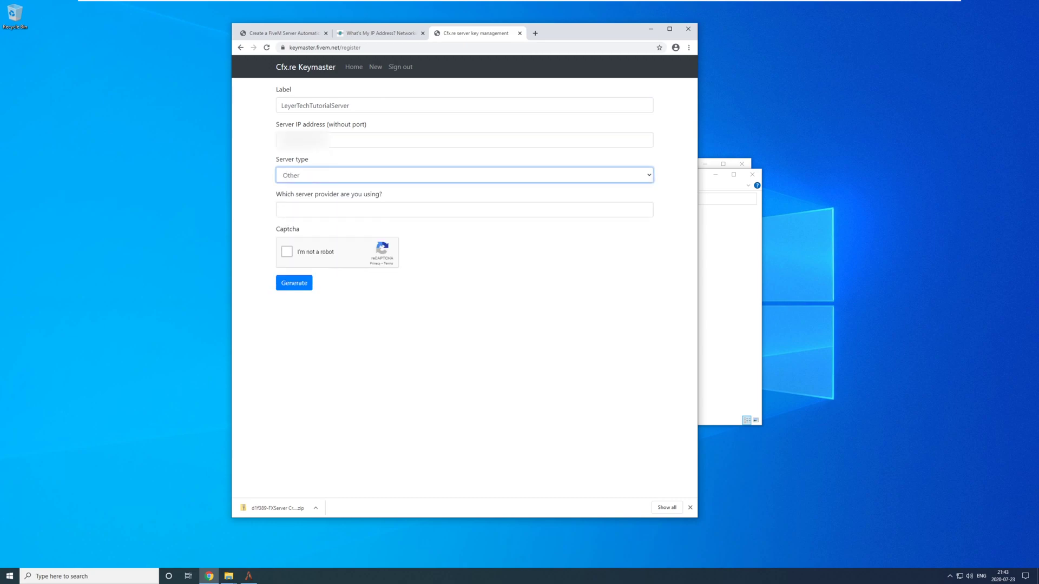
click(464, 210)
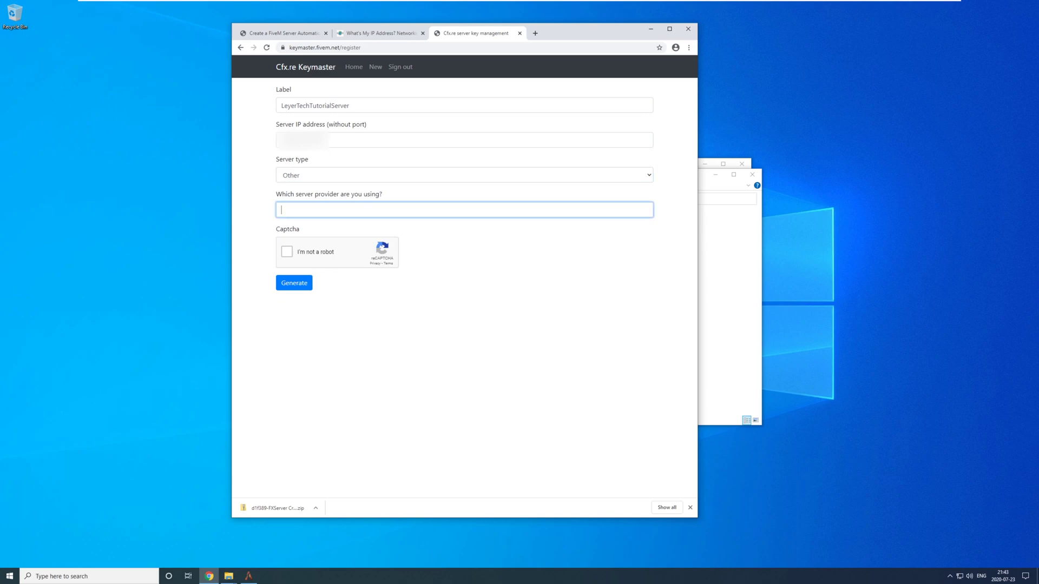
key(Caps_Lock)
text(Home com)
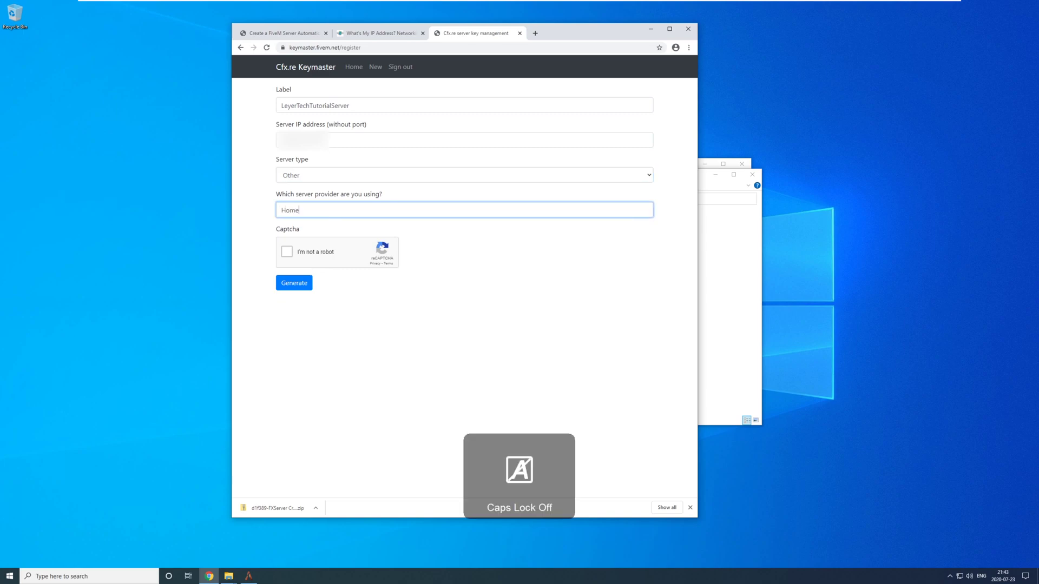
text(puter)
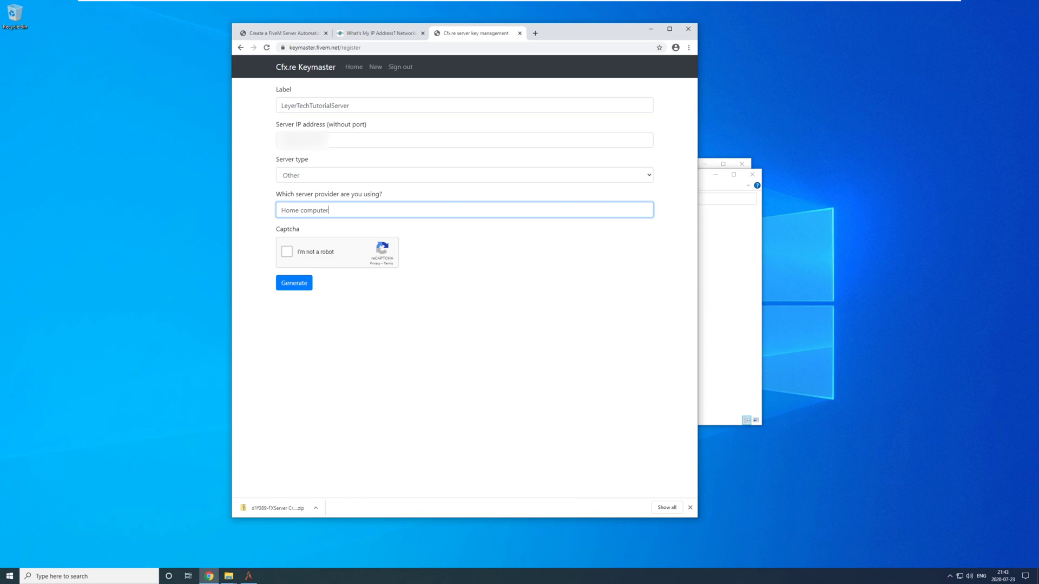
Step: Pass the reCAPTCHA image challenge and generate the server license key
click(286, 253)
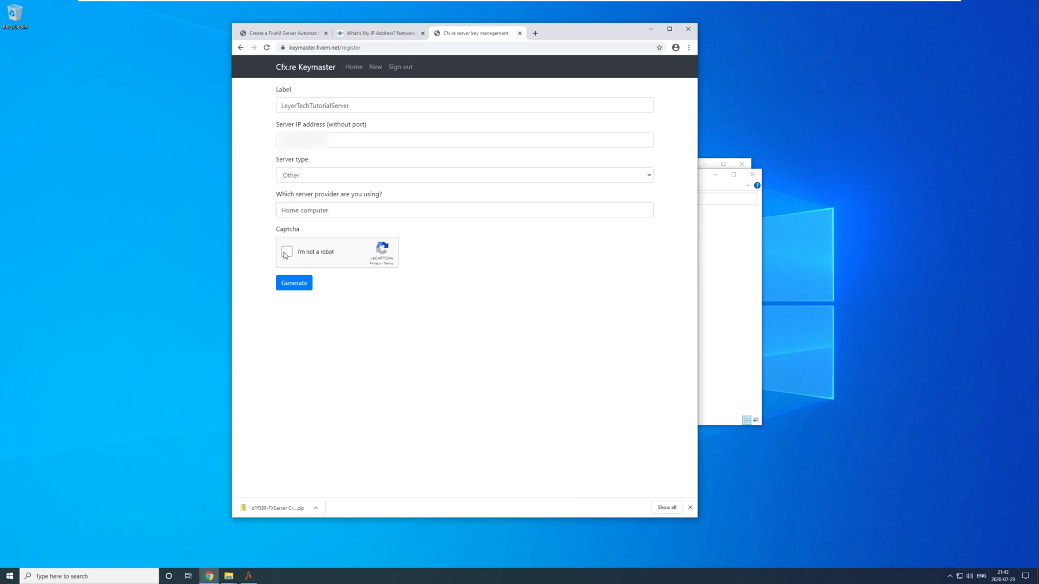
click(435, 358)
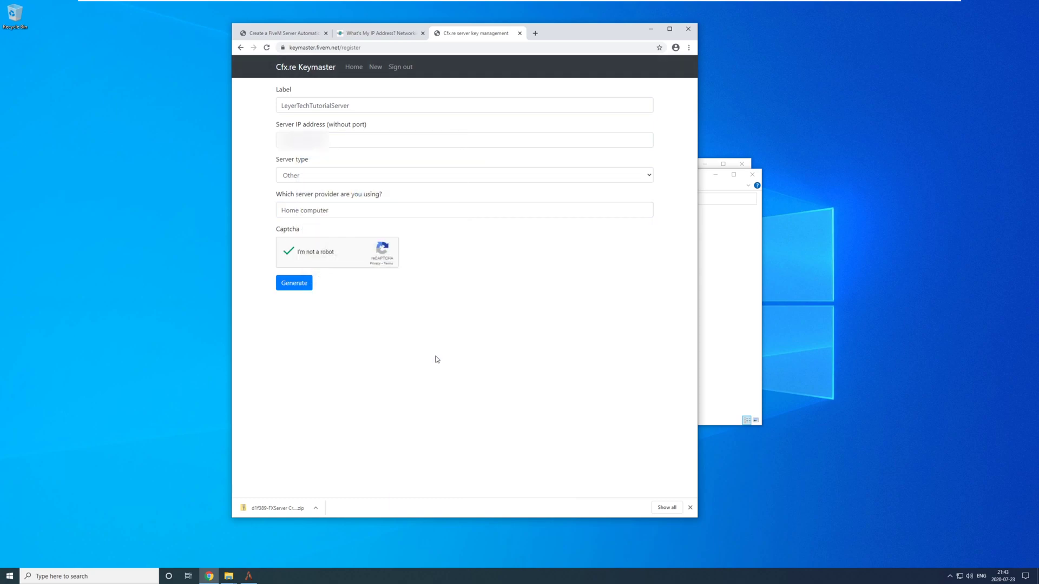
click(300, 291)
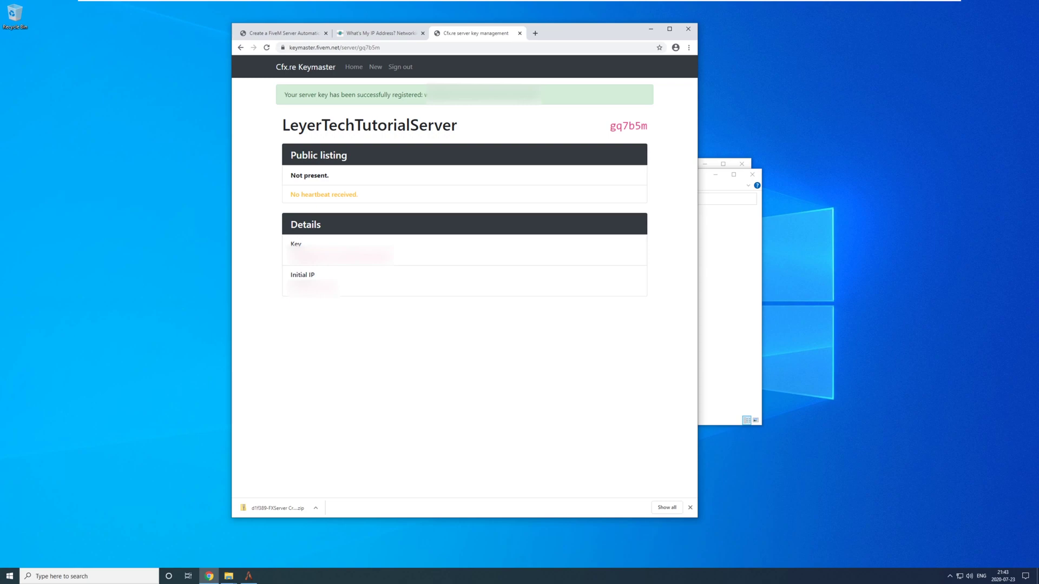
Step: Copy the generated key from Keymaster and paste it over changeme as the Server License Key
double_click(341, 255)
right_click(307, 253)
click(325, 261)
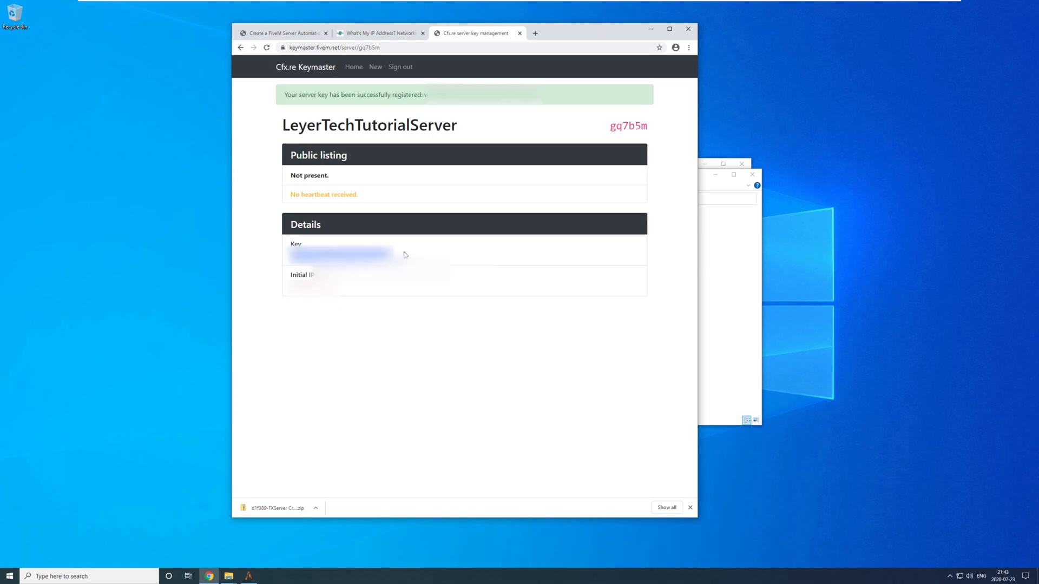
click(248, 575)
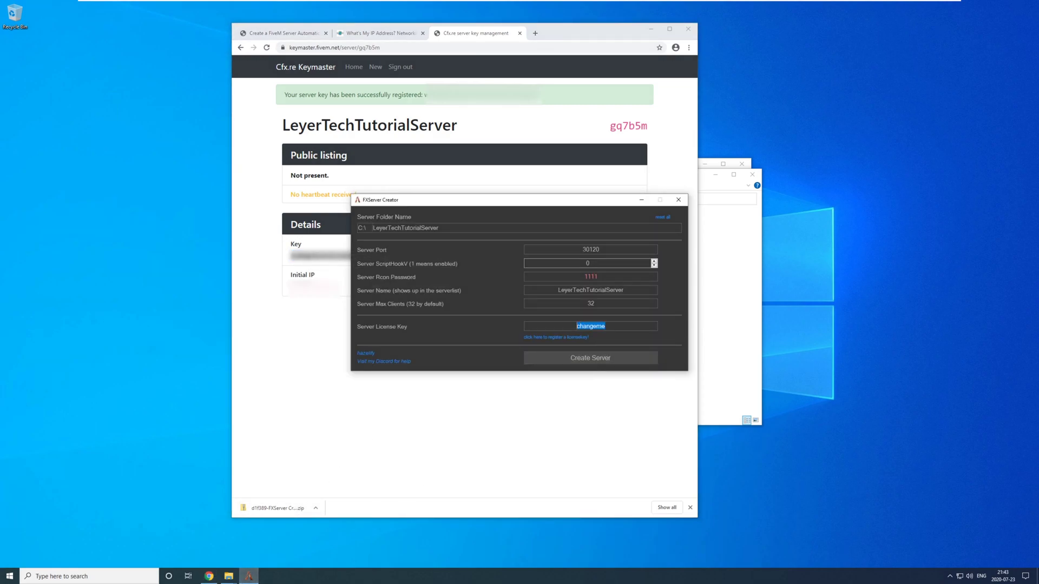
key(ctrl+v)
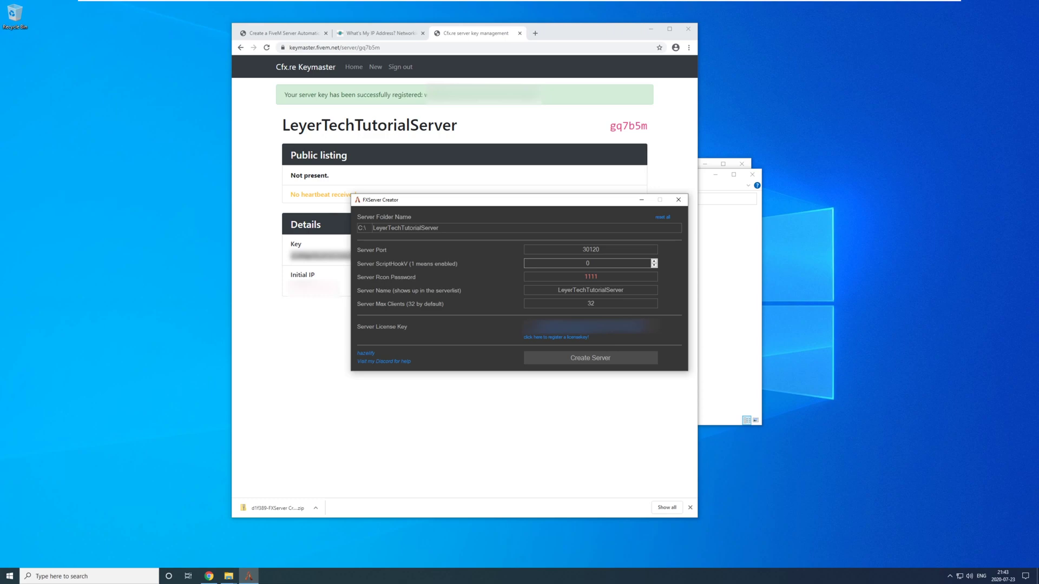
Step: Create the server in C:\, confirm Yes, and close FXServer Creator
click(580, 362)
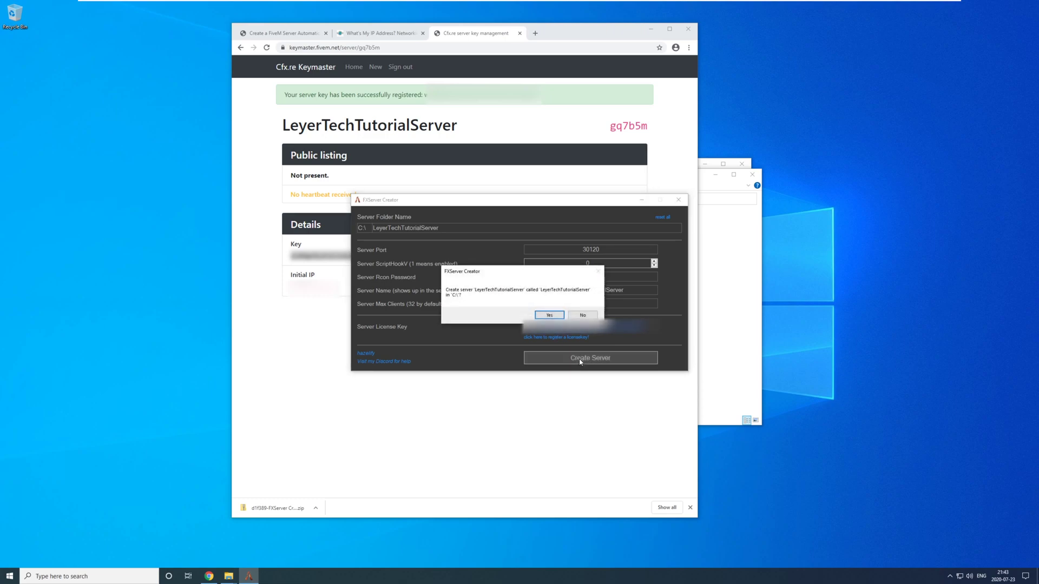
click(546, 316)
key(Num_Lock)
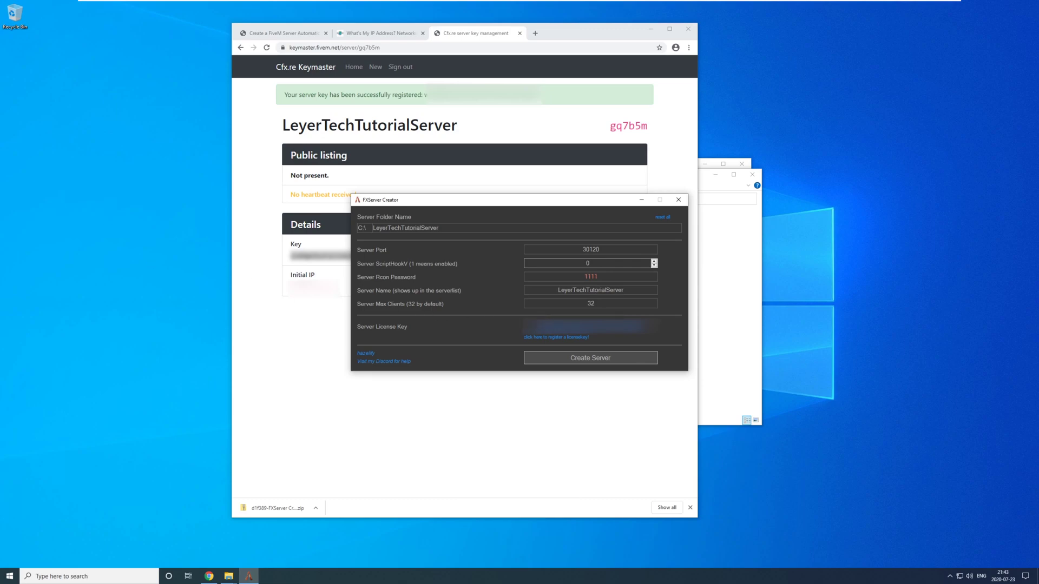
key(Num_Lock)
click(678, 199)
Step: Close the leftover Explorer window and open C:\LeyerTechTutorialServer in a new File Explorer
click(752, 175)
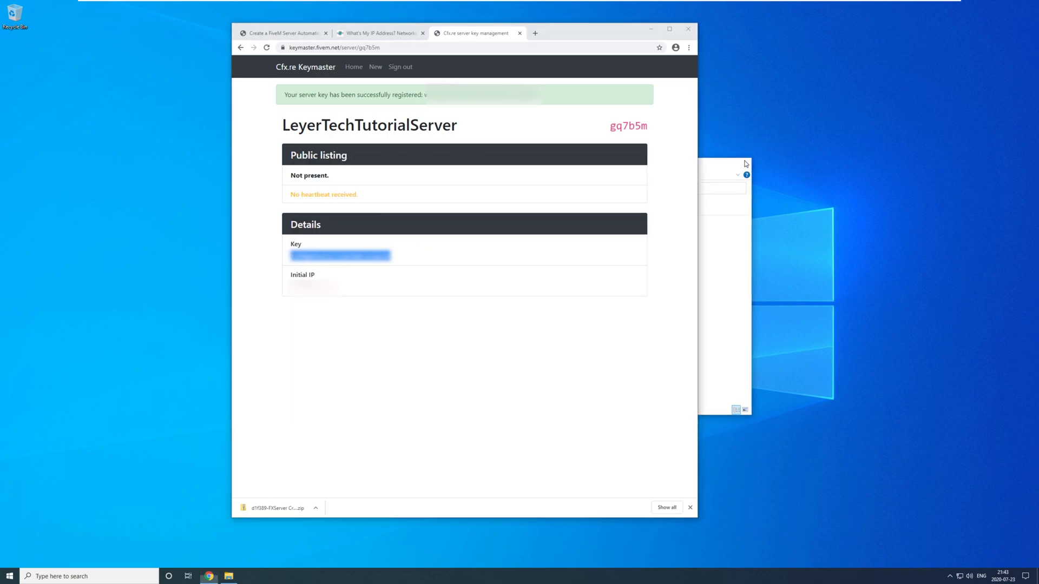
click(246, 35)
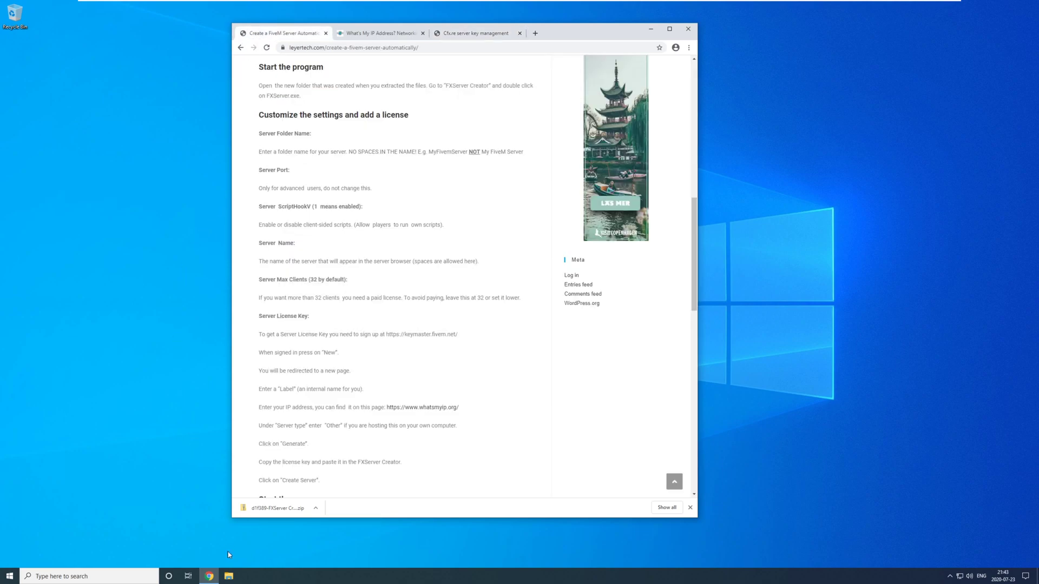
click(229, 576)
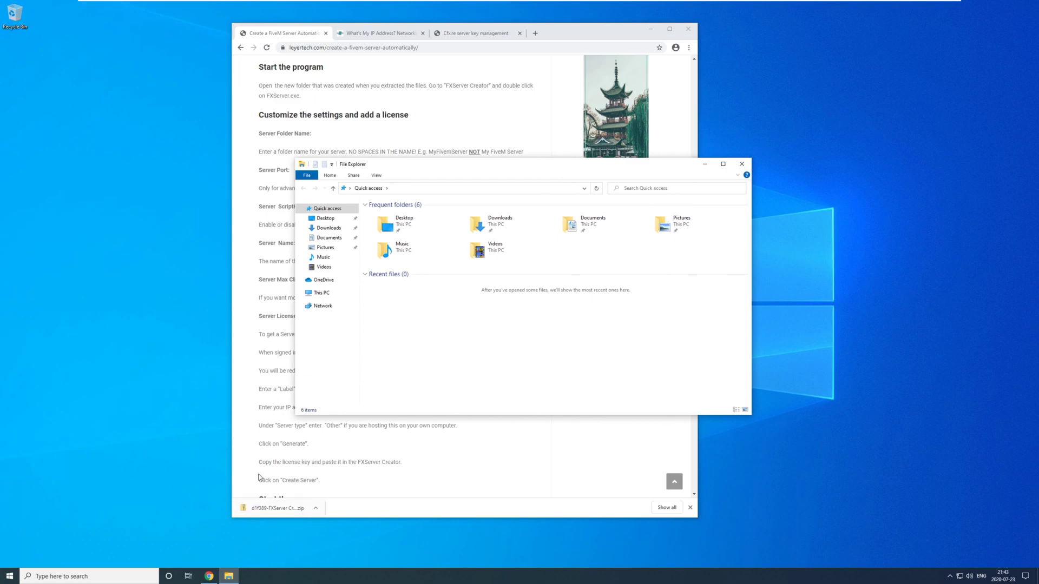
click(330, 294)
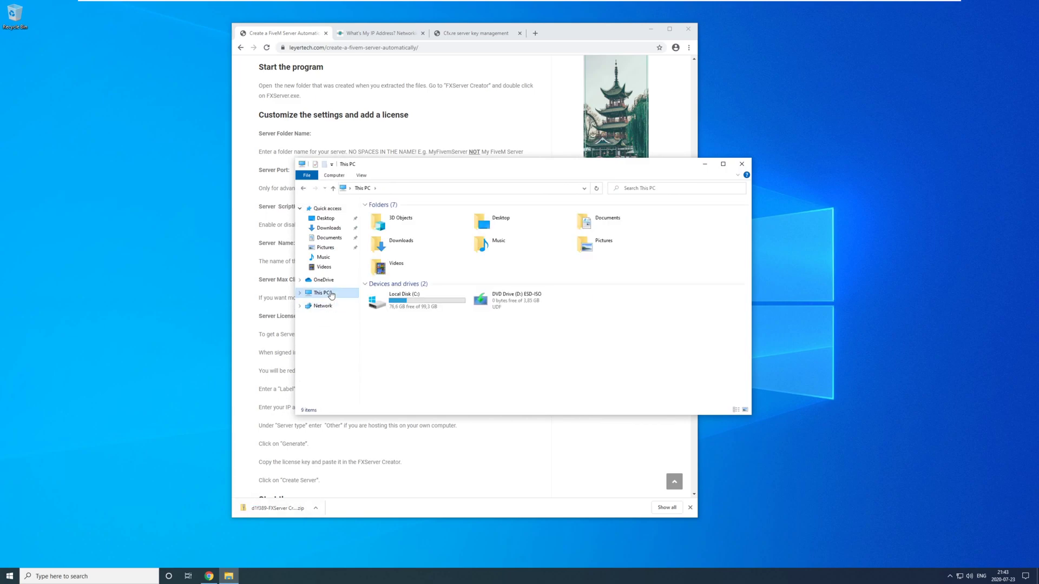
double_click(437, 302)
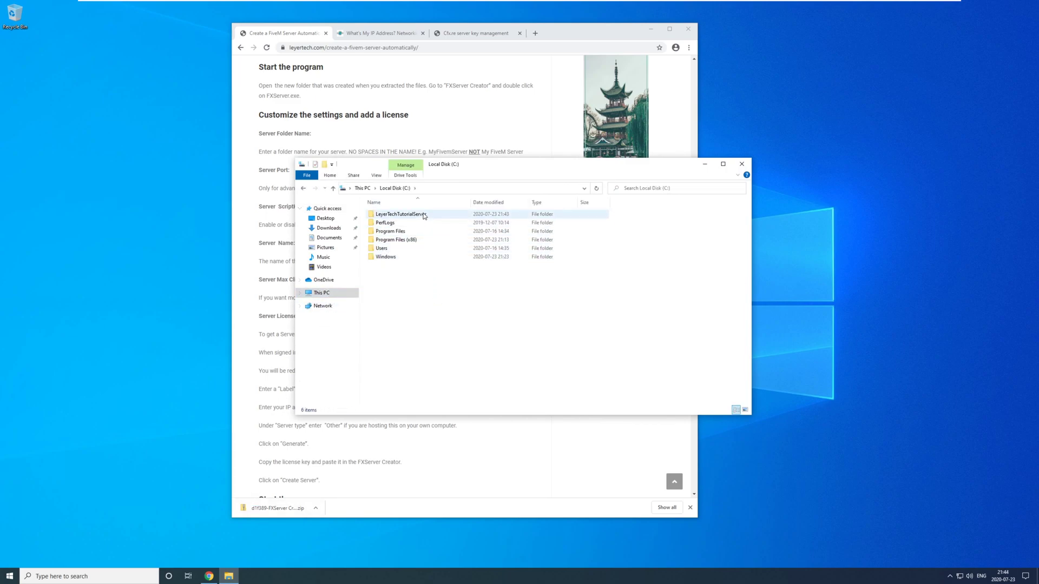
double_click(423, 216)
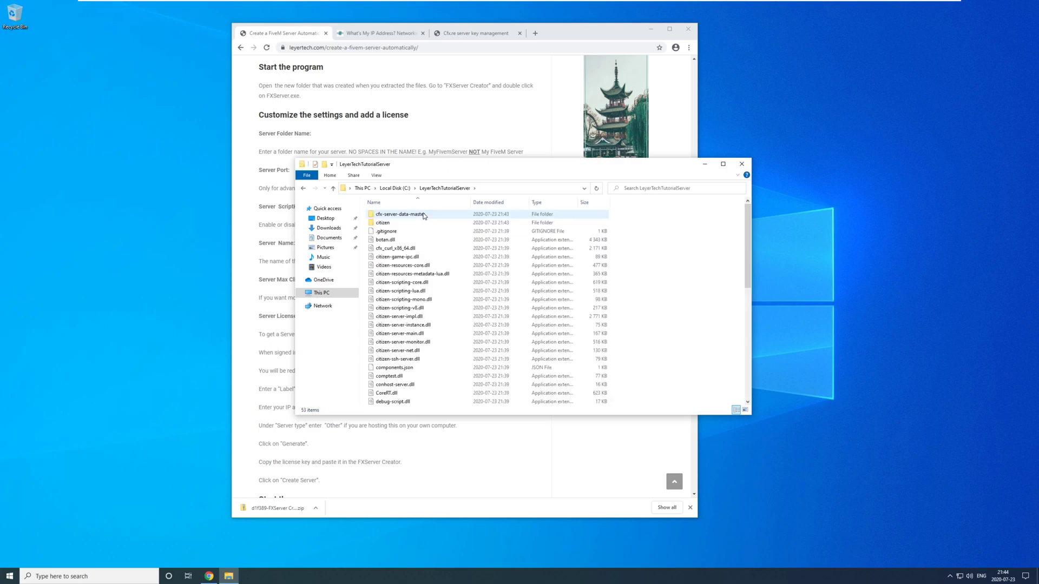
Step: Launch the server by running the runserver batch file in that folder
scroll(424, 215, down, 5)
scroll(424, 216, down, 4)
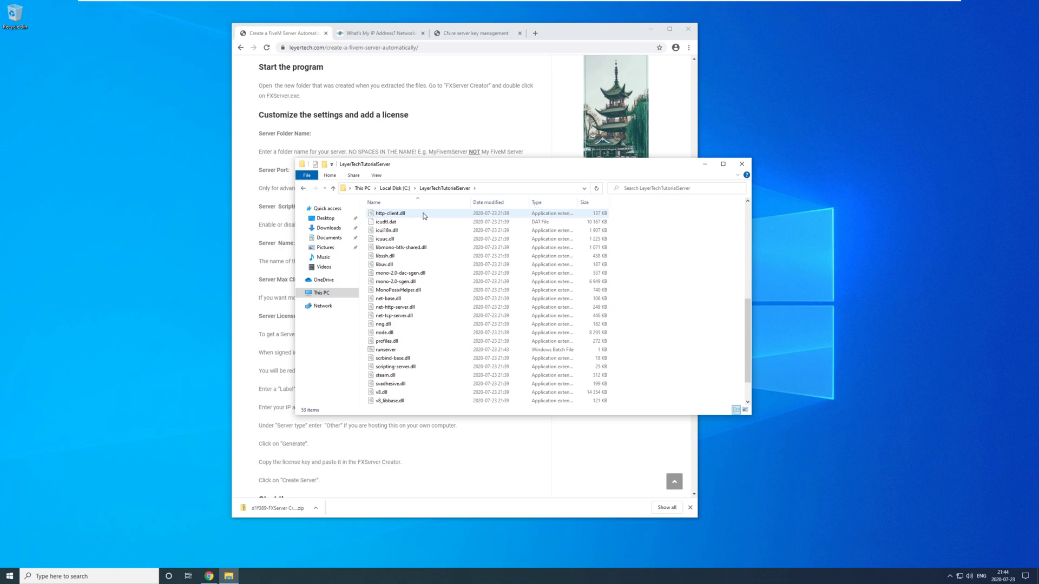
double_click(384, 351)
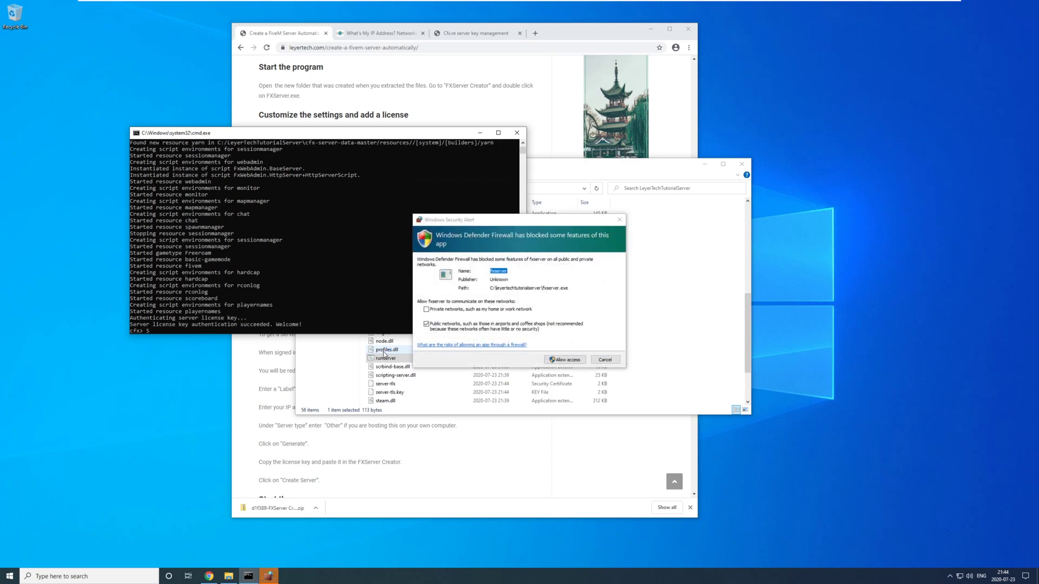
Step: In the Windows Security Alert, allow fxserver through the firewall on private and public networks
click(439, 312)
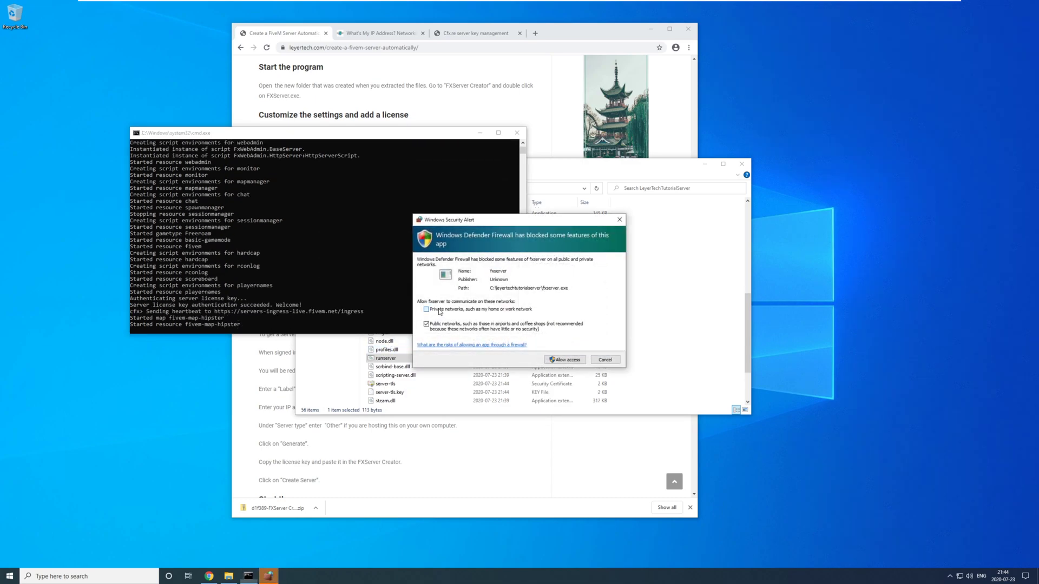
click(440, 311)
click(559, 360)
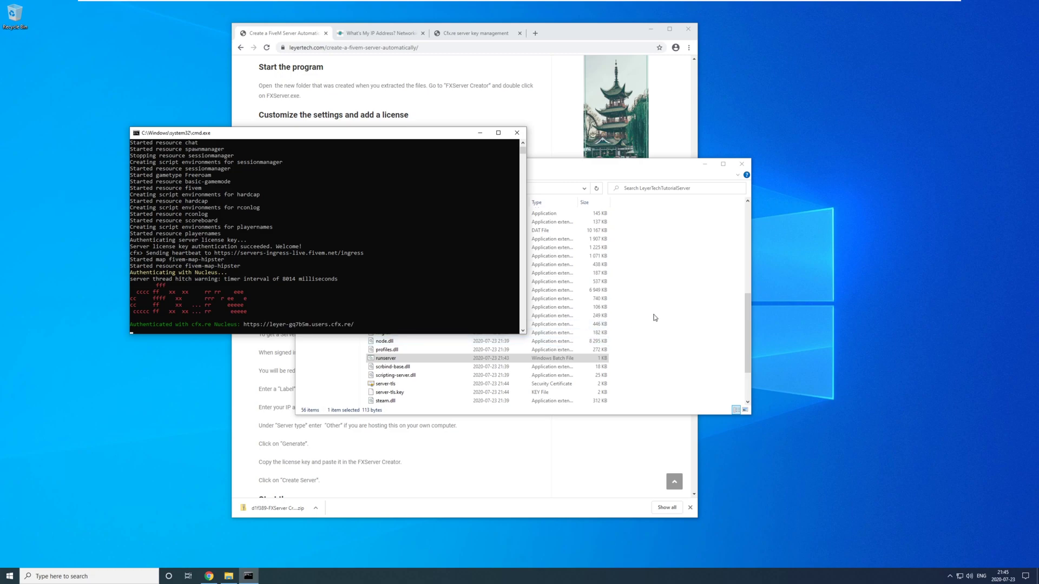
Step: Open the cfx-server-data-master folder and bring up the context menu for server.cfg
click(655, 318)
scroll(580, 316, up, 10)
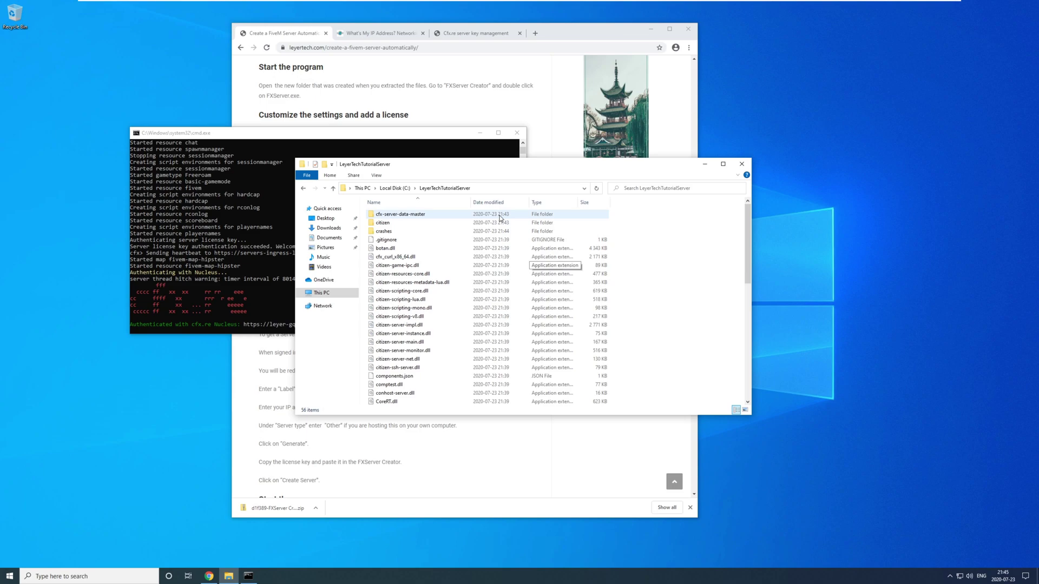
double_click(499, 219)
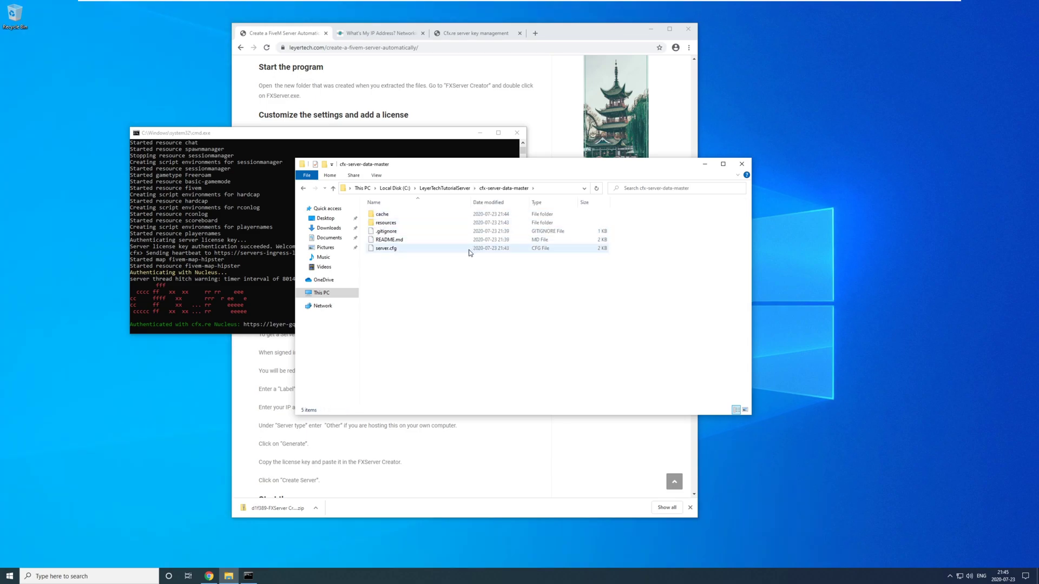
click(469, 251)
right_click(469, 251)
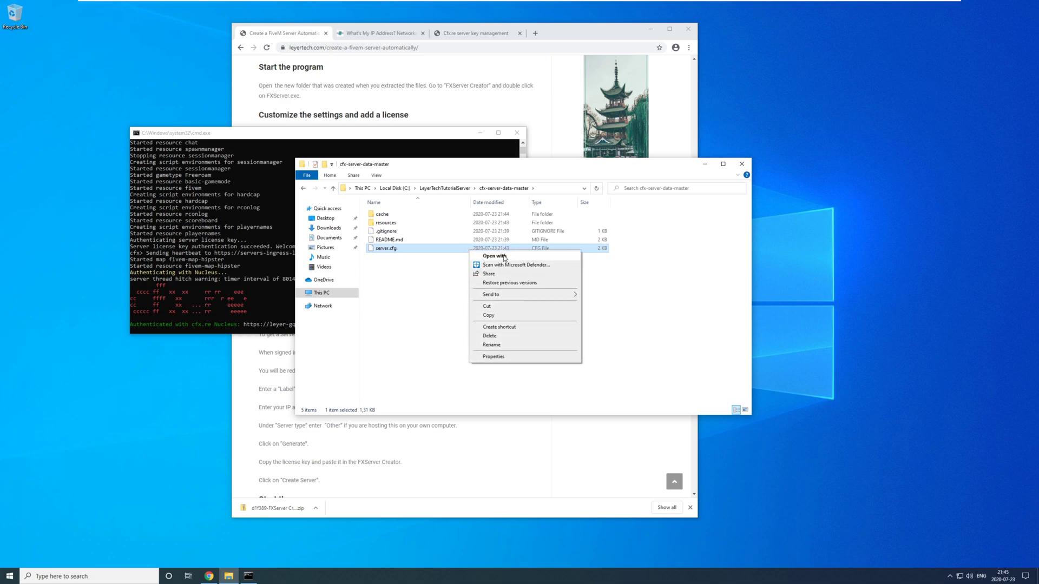
Step: Open server.cfg in Notepad, keeping Notepad as the default app for .cfg files
click(504, 257)
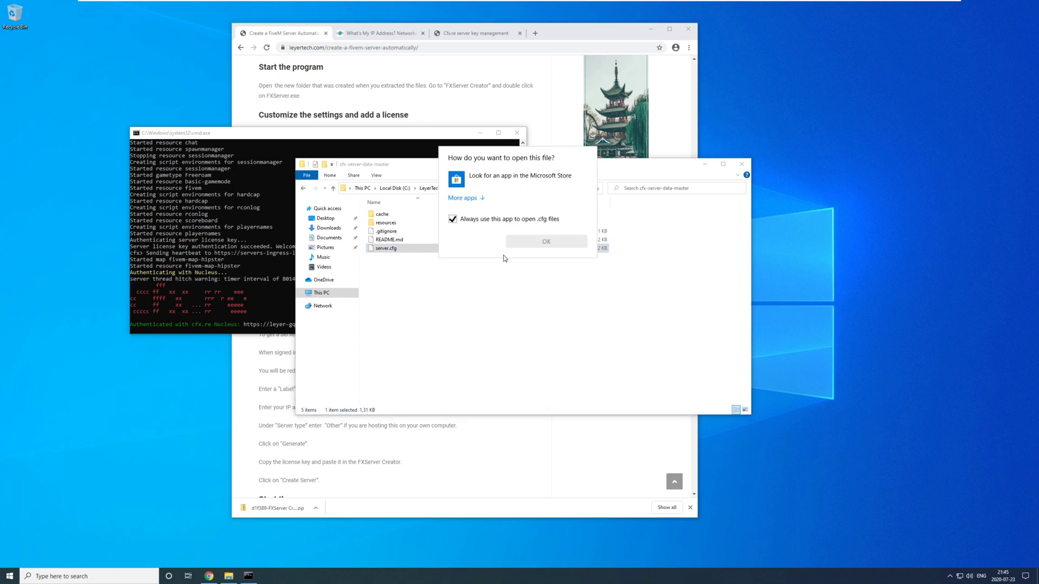
click(473, 199)
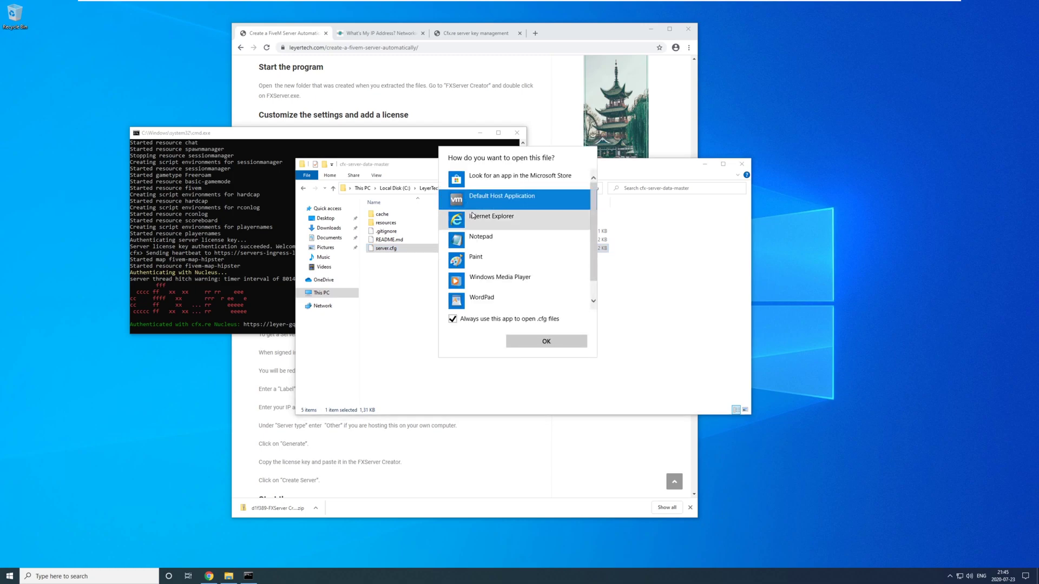
click(475, 244)
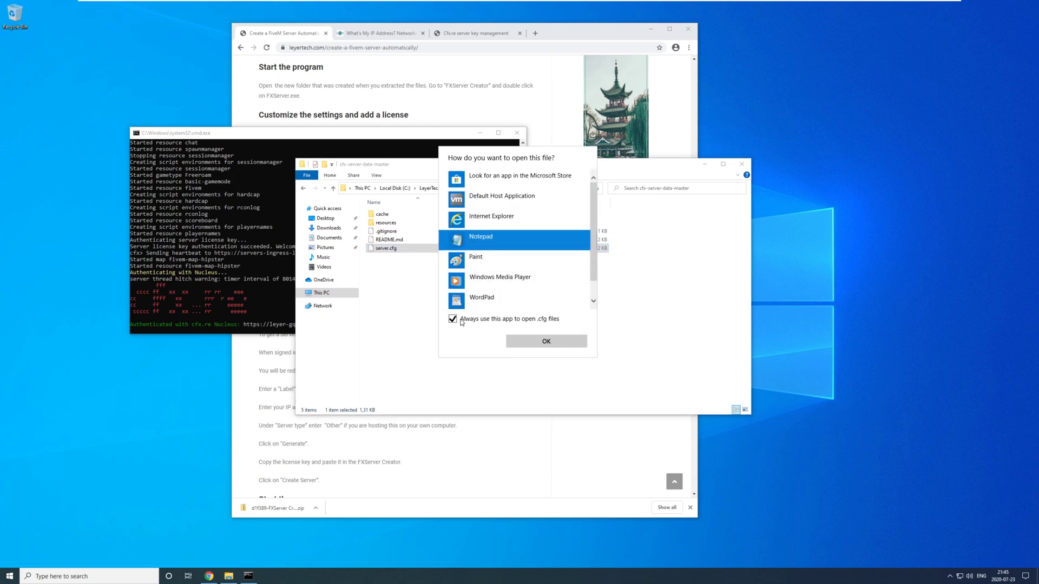
click(460, 319)
click(485, 323)
click(485, 324)
click(519, 341)
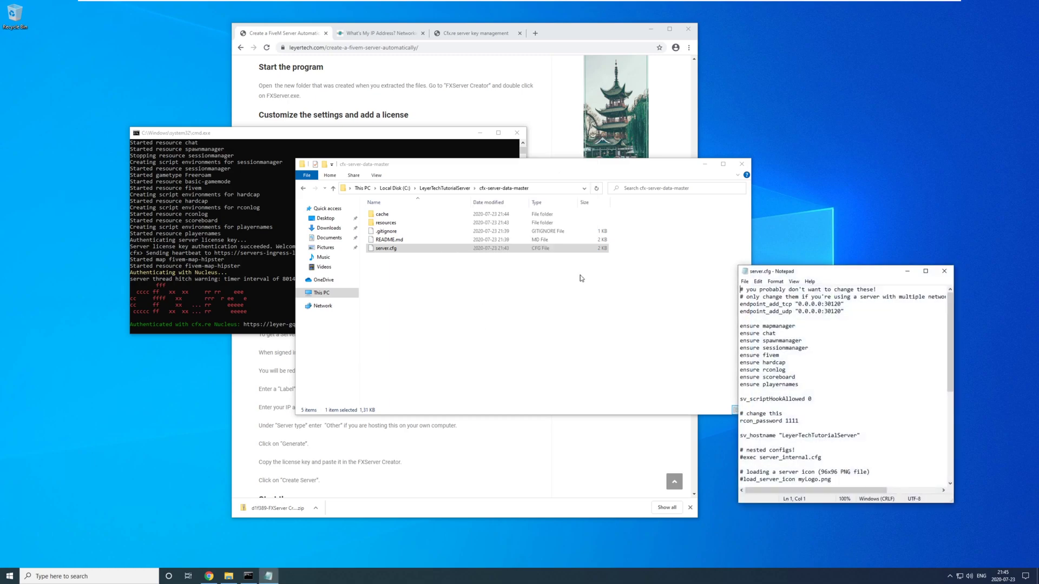
Step: Change sv_scriptHookAllowed from 0 to 1 in server.cfg
drag(798, 273, 532, 252)
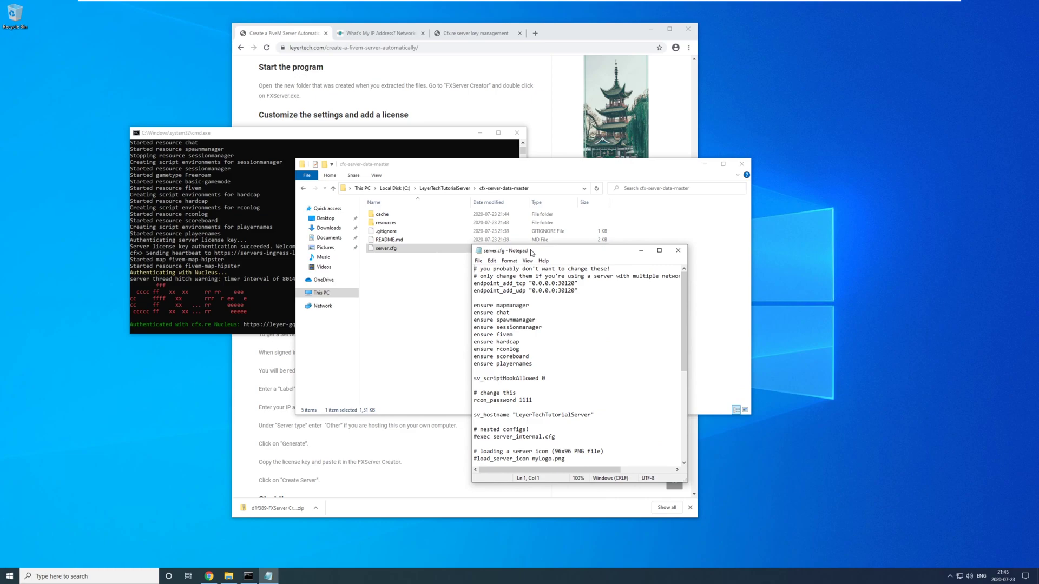
drag(546, 378, 541, 378)
text(1)
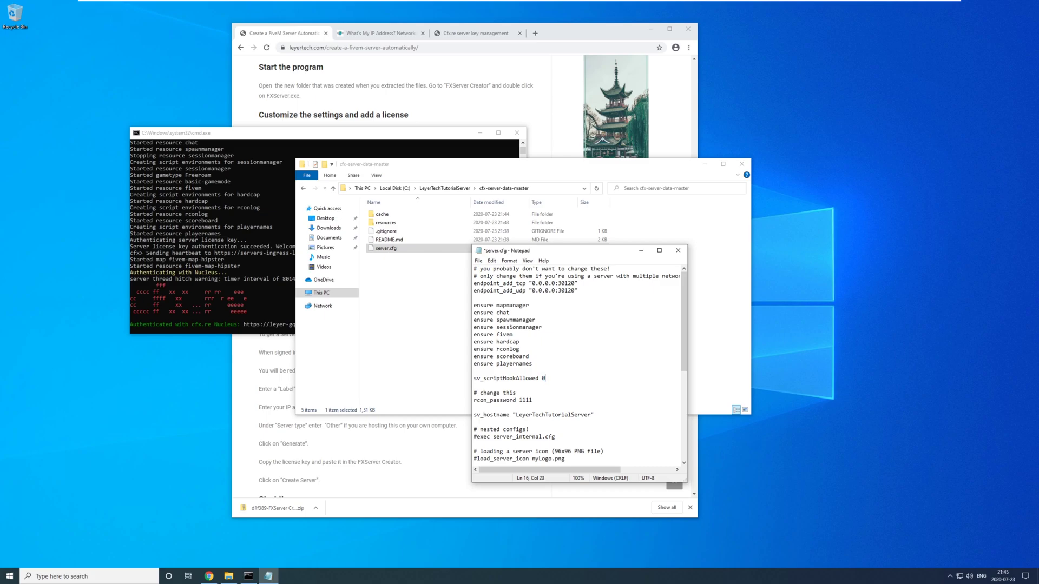